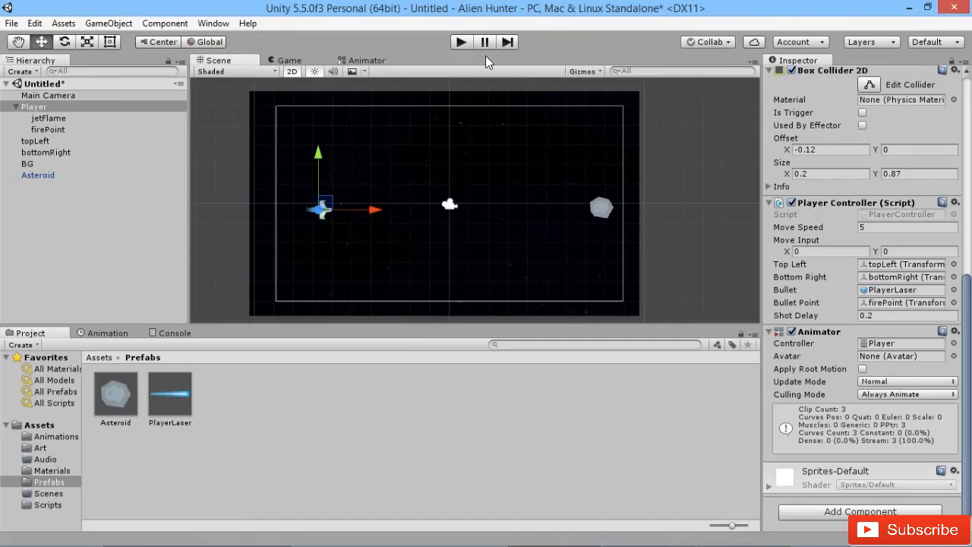
- Play-test the game by flying the ship around the asteroid and firing lasers at it, and stop play mode
click(467, 44)
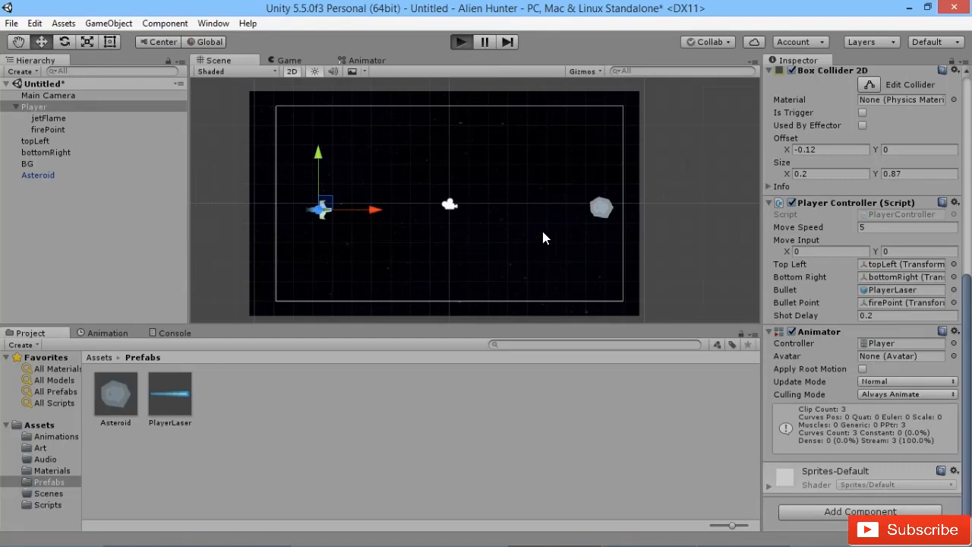
click(532, 255)
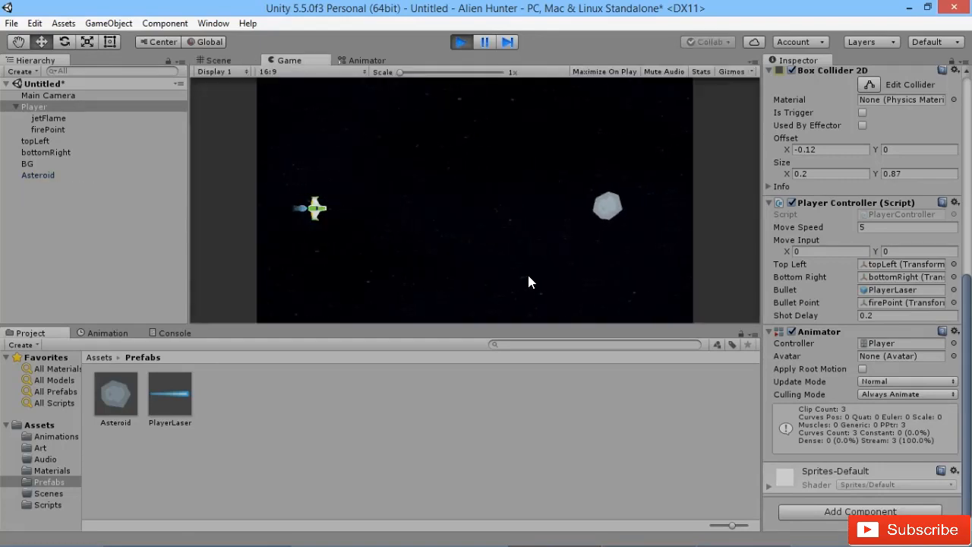
click(528, 274)
click(524, 278)
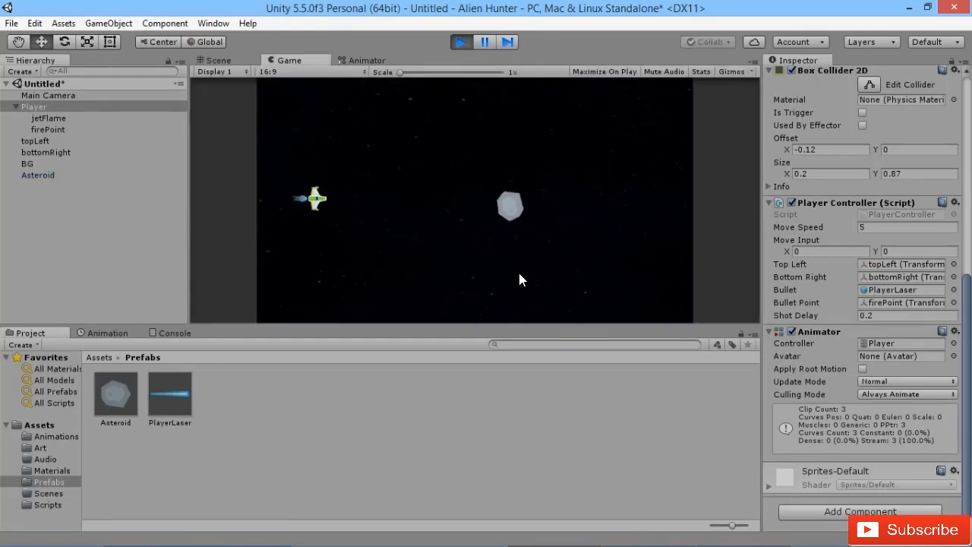
click(517, 278)
click(516, 274)
key(w)
key(a)
click(518, 274)
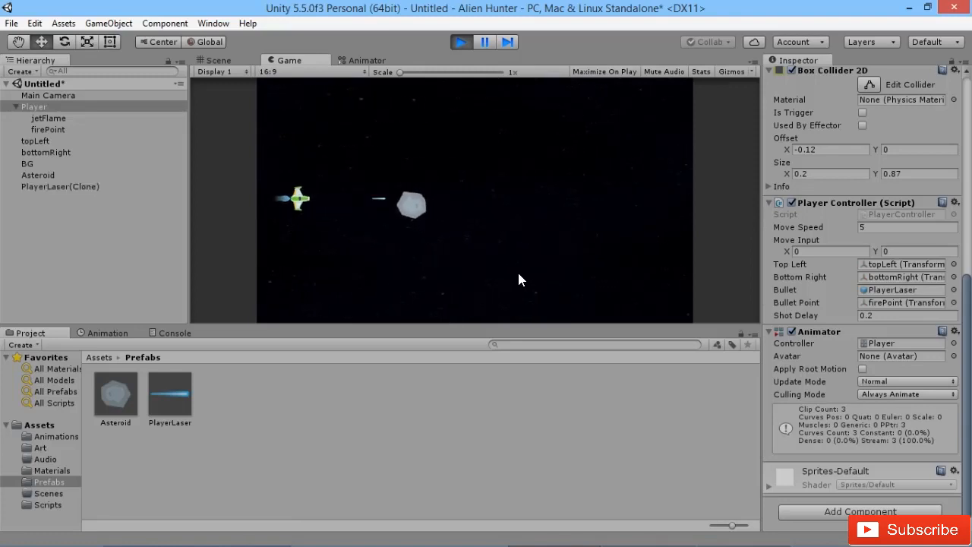
key(s)
key(a)
key(w)
key(d)
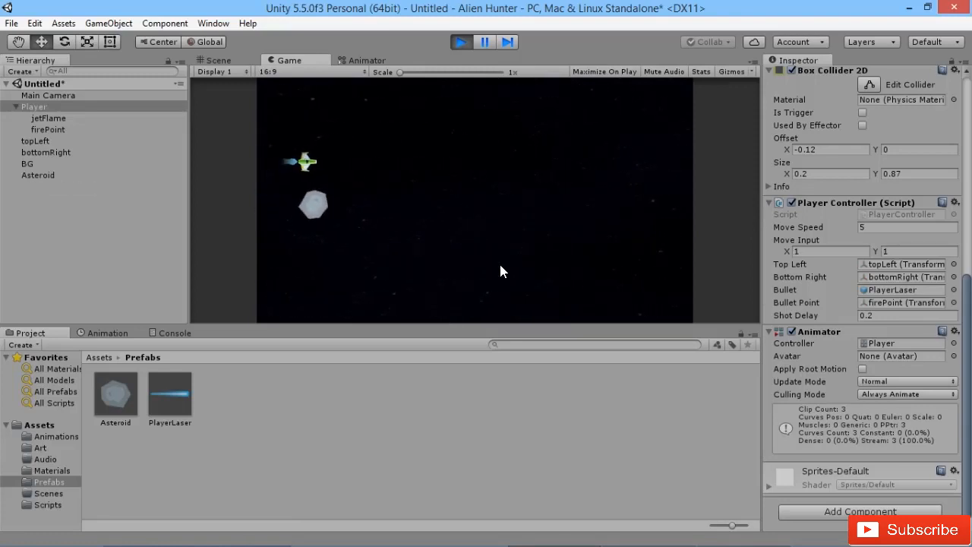
key(s)
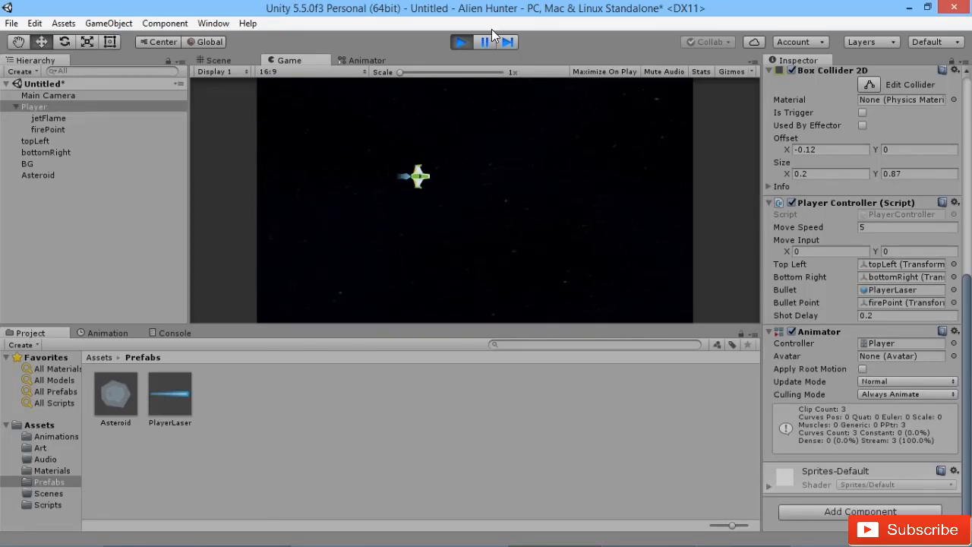
key(ctrl+p)
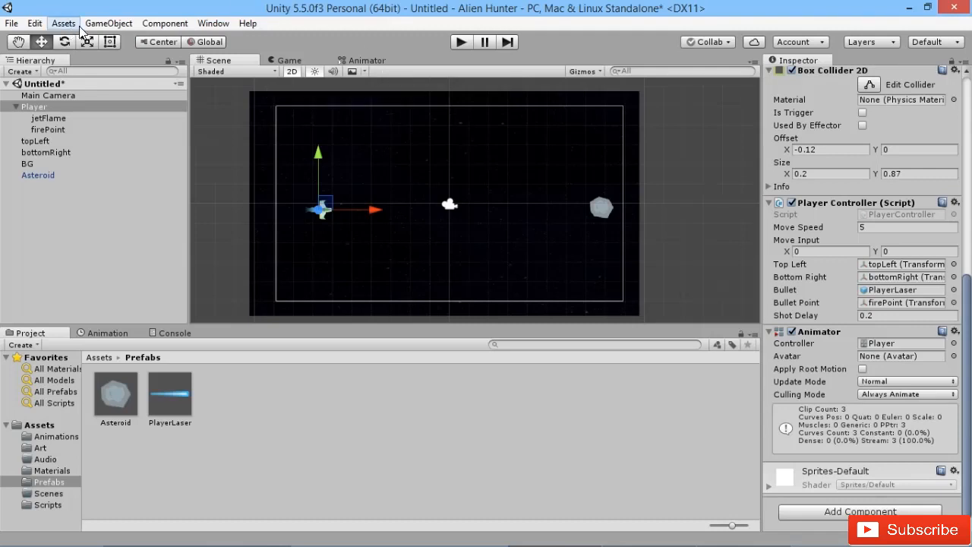
- Add a Particle System to the scene and set its X rotation to 0
click(107, 24)
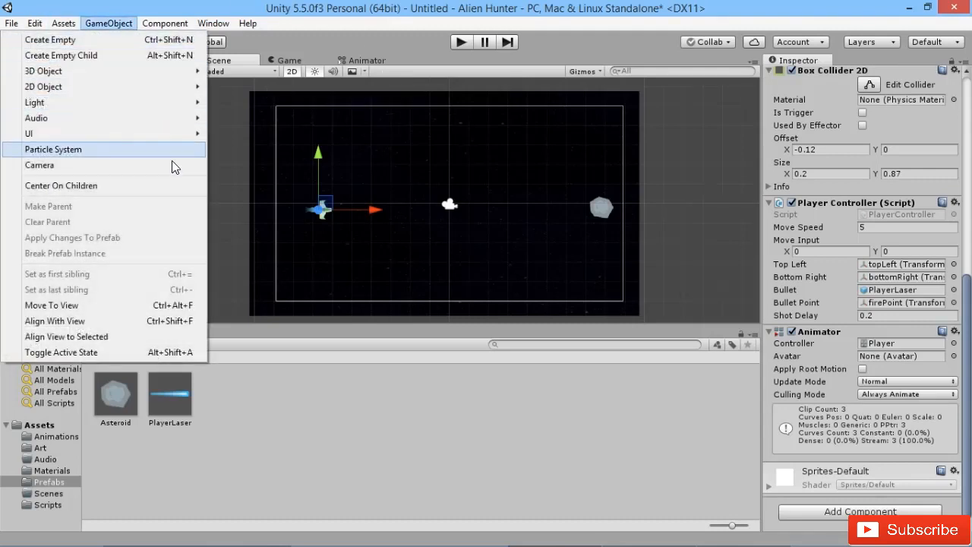
click(147, 151)
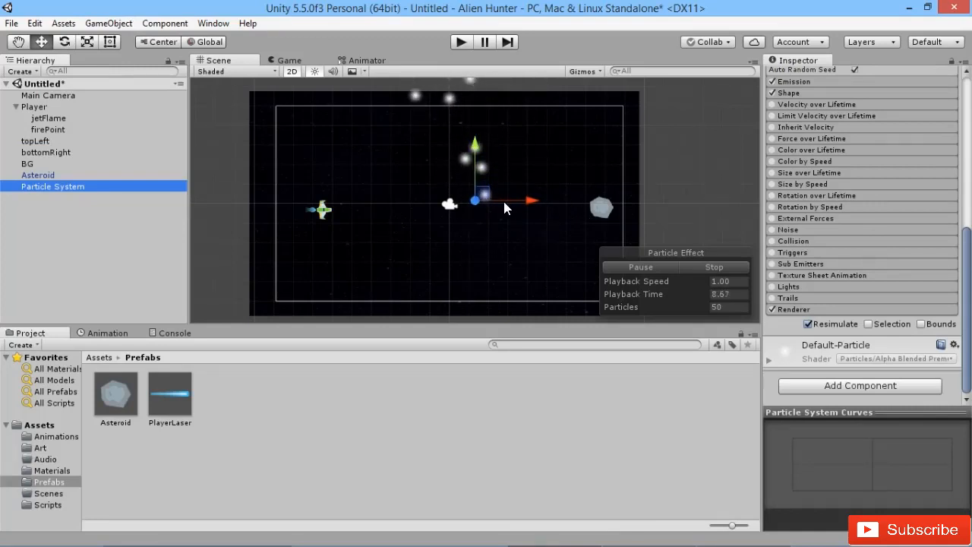
scroll(900, 173, up, 10)
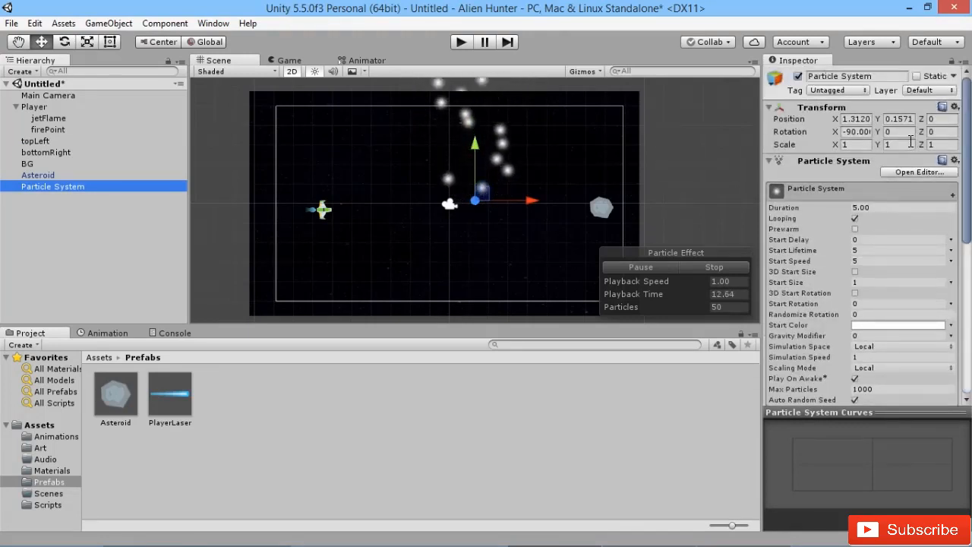
click(857, 132)
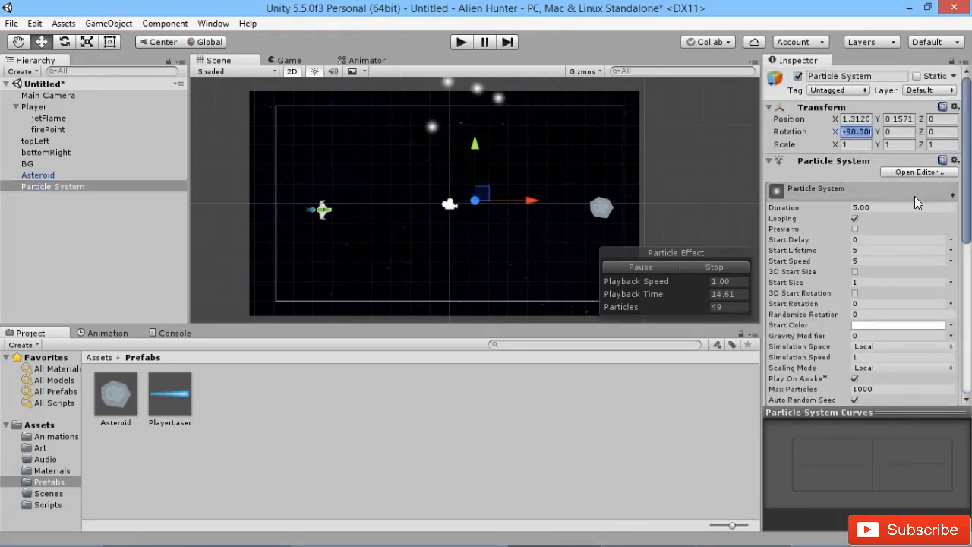
text(0)
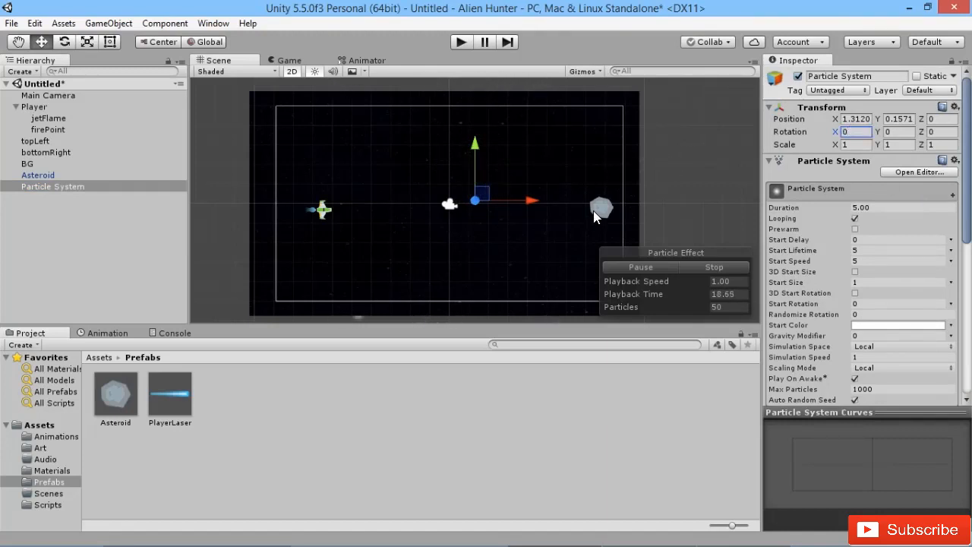
middle_drag(518, 222, 554, 214)
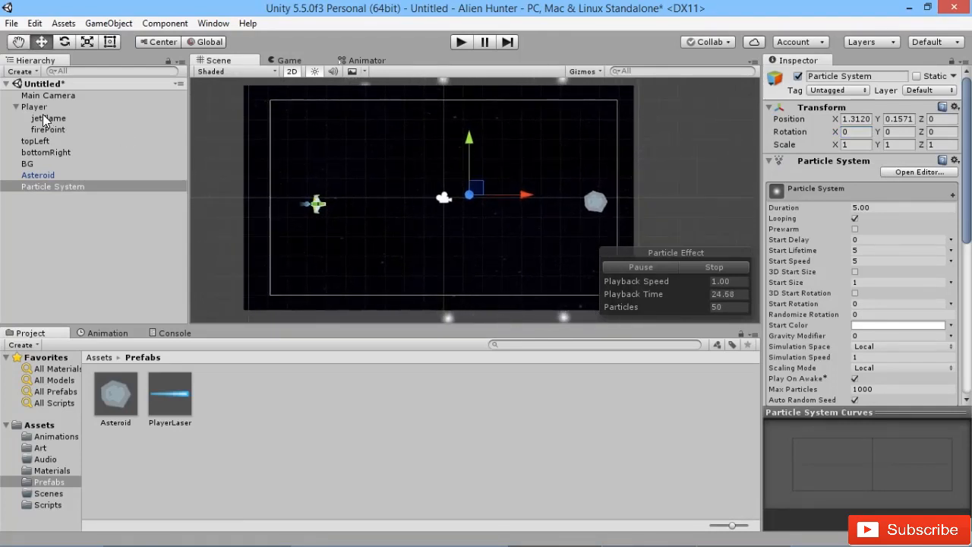
- Push the BG background plane back by setting its Z position to 10, and select the Player object
click(50, 163)
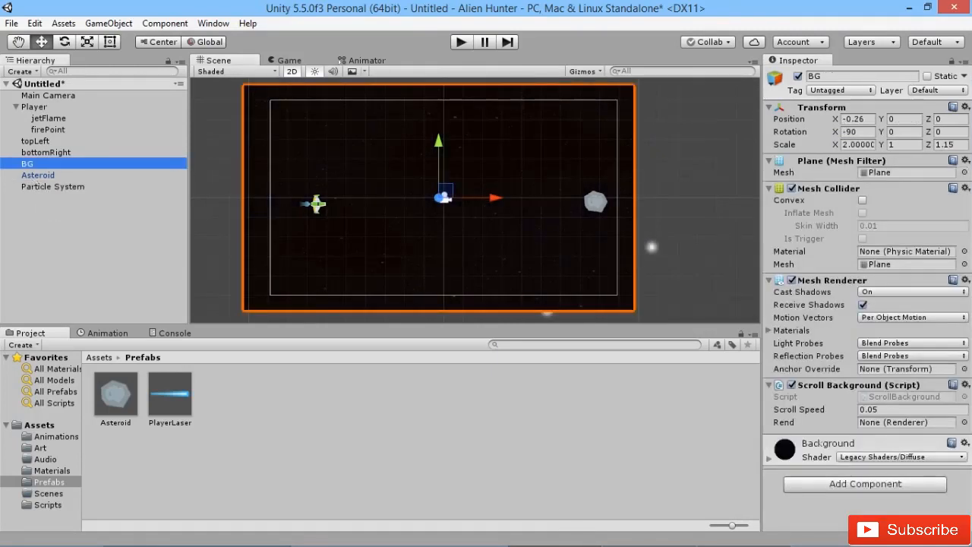
click(949, 119)
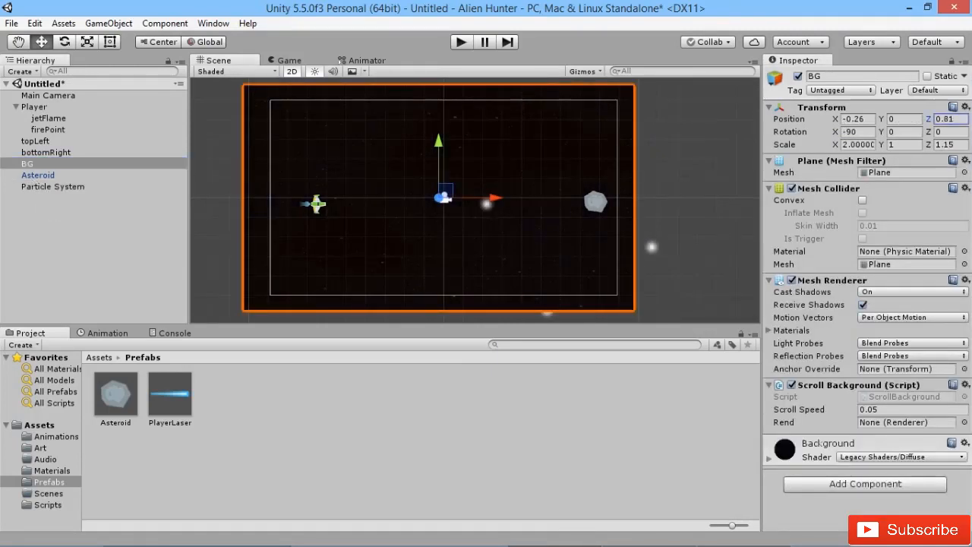
text(6.27)
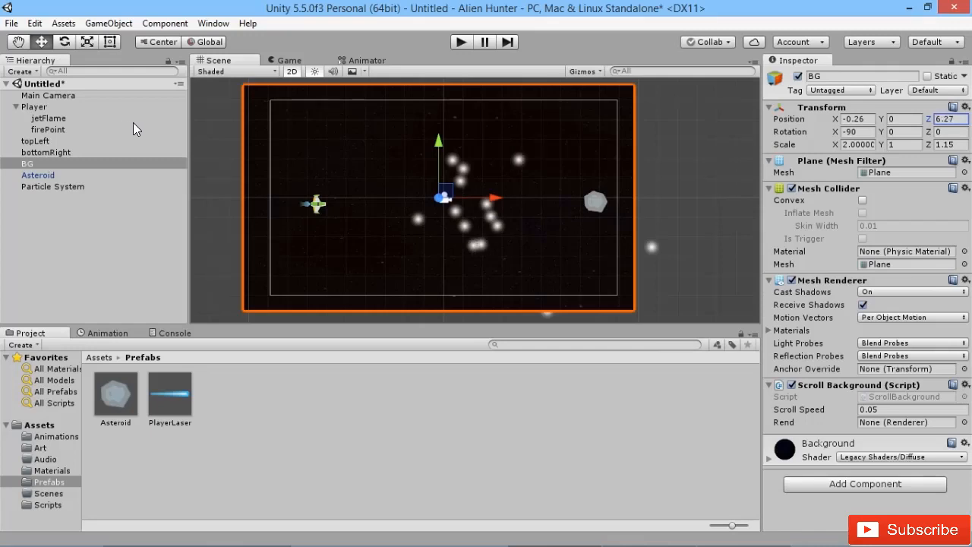
drag(133, 129, 195, 130)
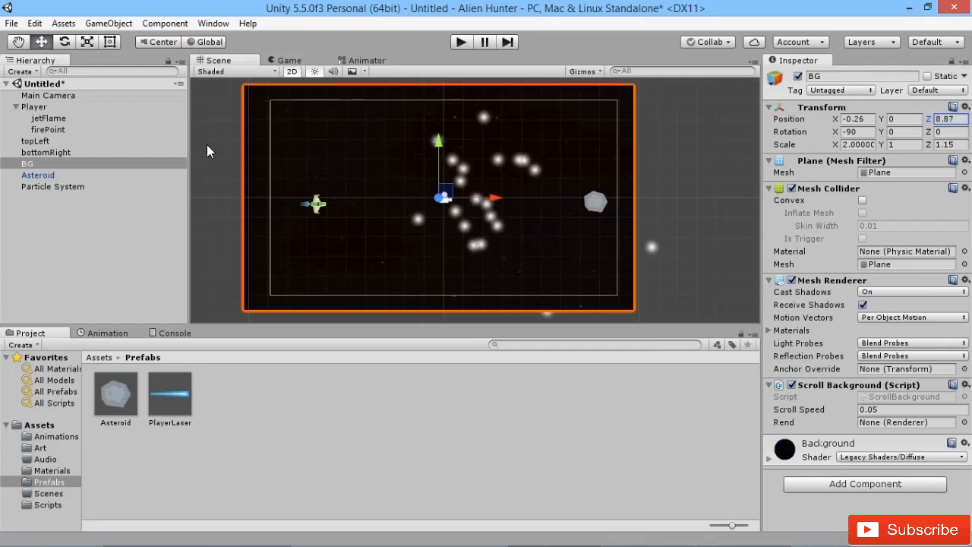
text(10)
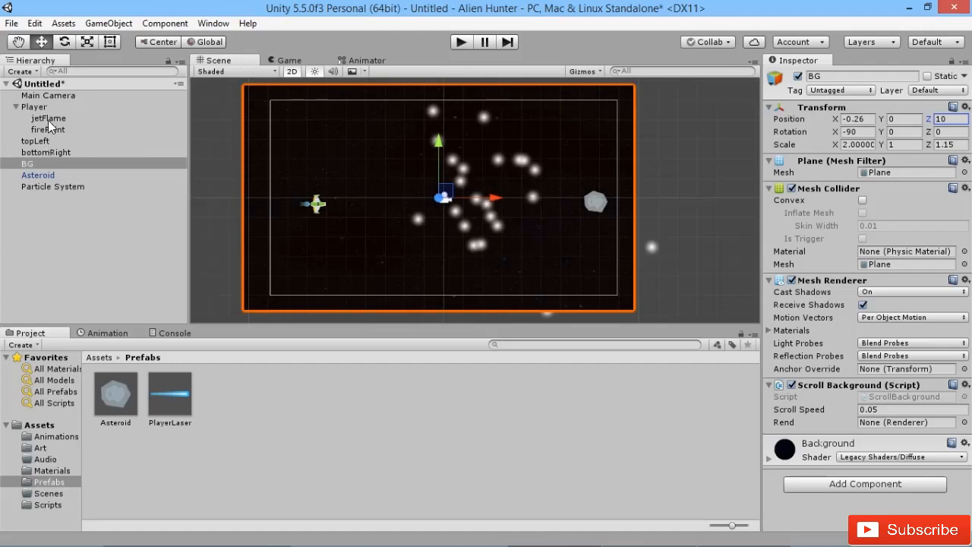
click(33, 106)
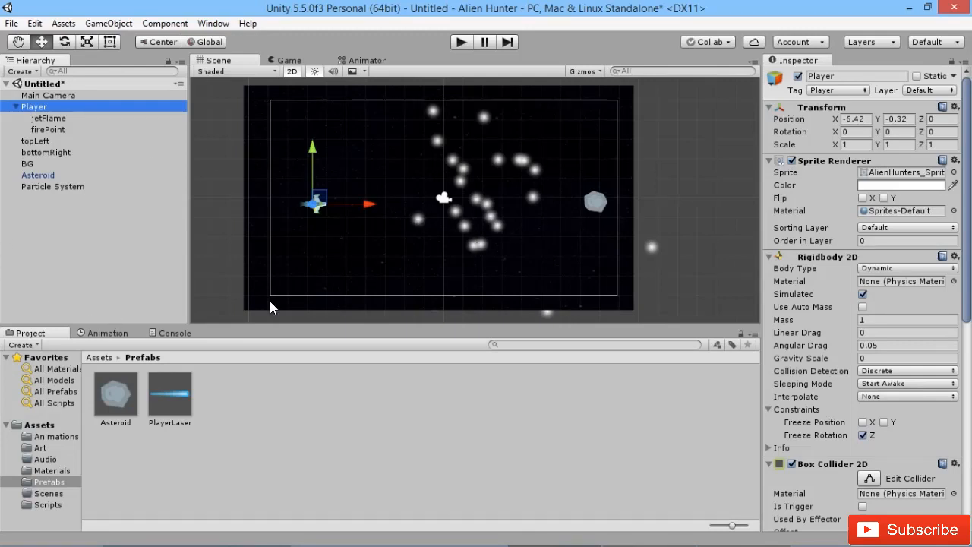
- Change the Particle System's emitter shape to Circle and reduce its radius to 0.28
click(45, 186)
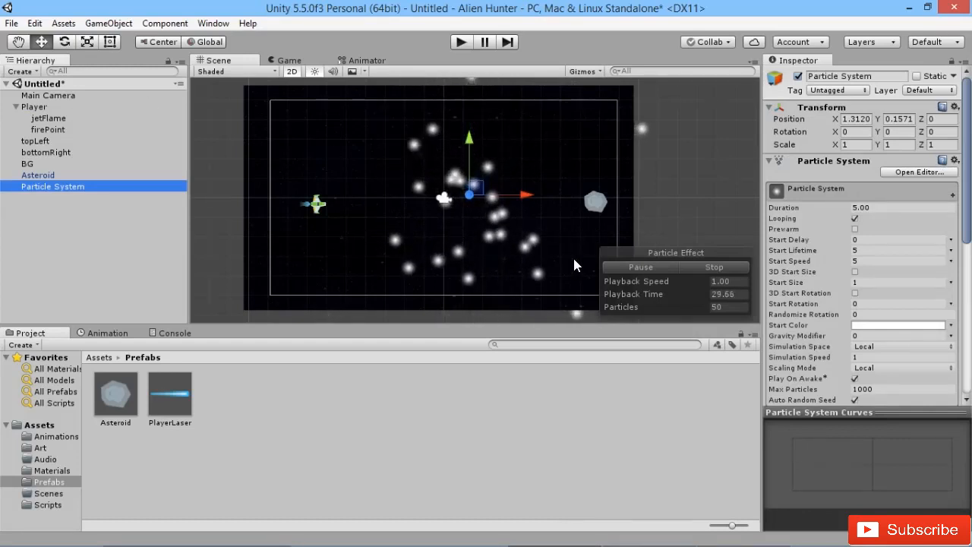
scroll(855, 224, down, 7)
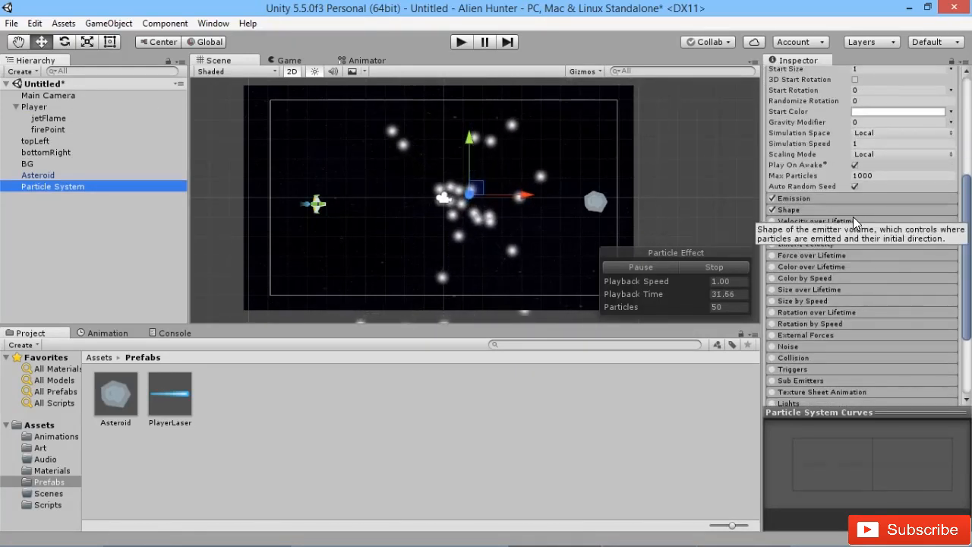
click(852, 224)
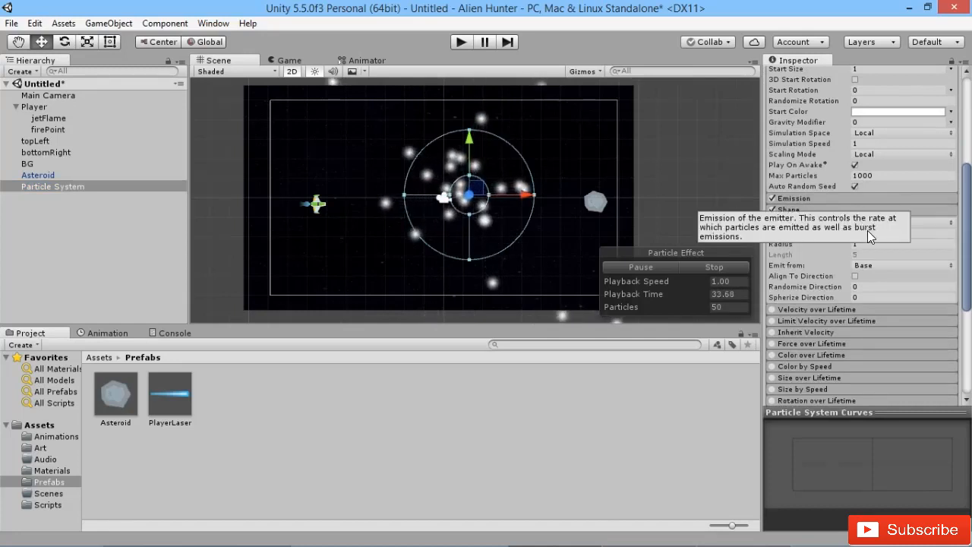
click(901, 222)
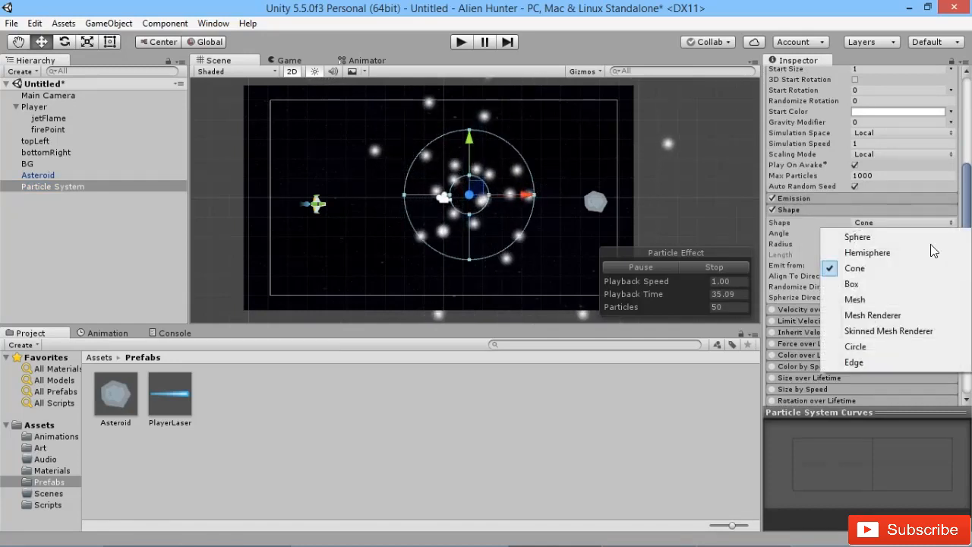
click(858, 347)
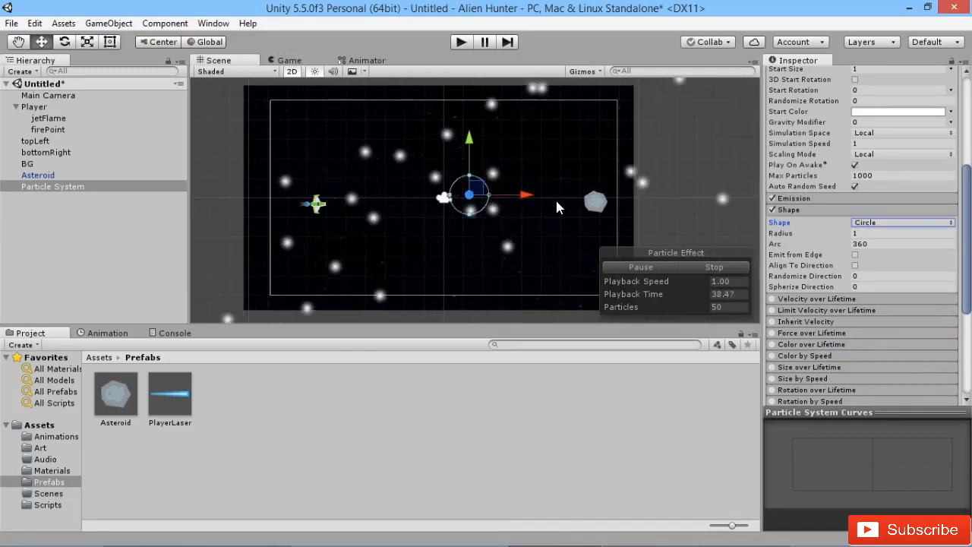
click(886, 233)
text(0.7)
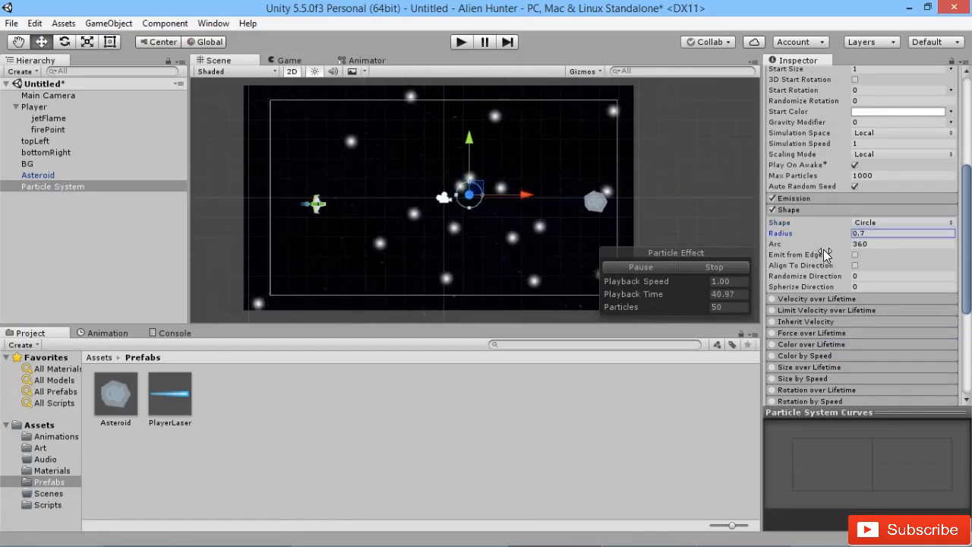
drag(824, 251, 817, 251)
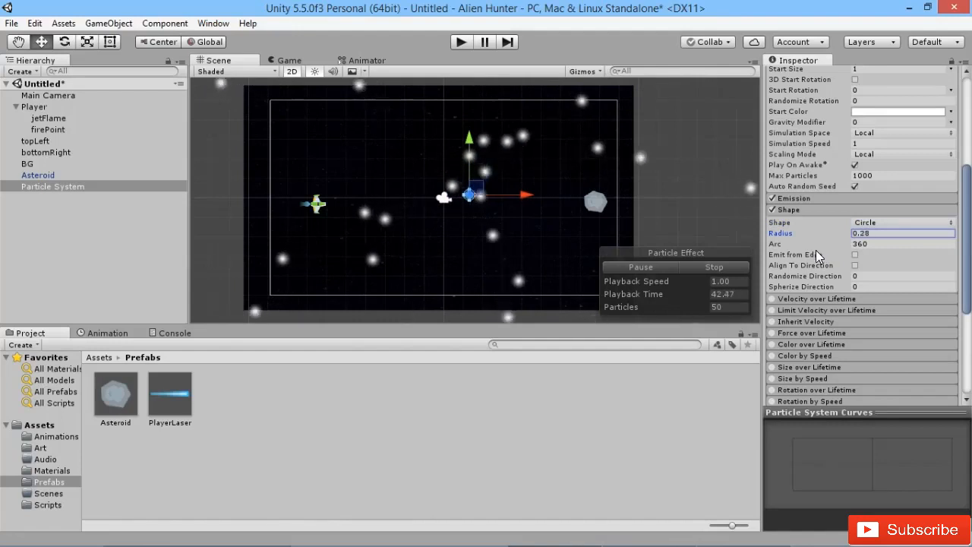
- Move the Particle System between the player ship and the camera, to about X -3.08, Y -0.35
scroll(486, 215, up, 5)
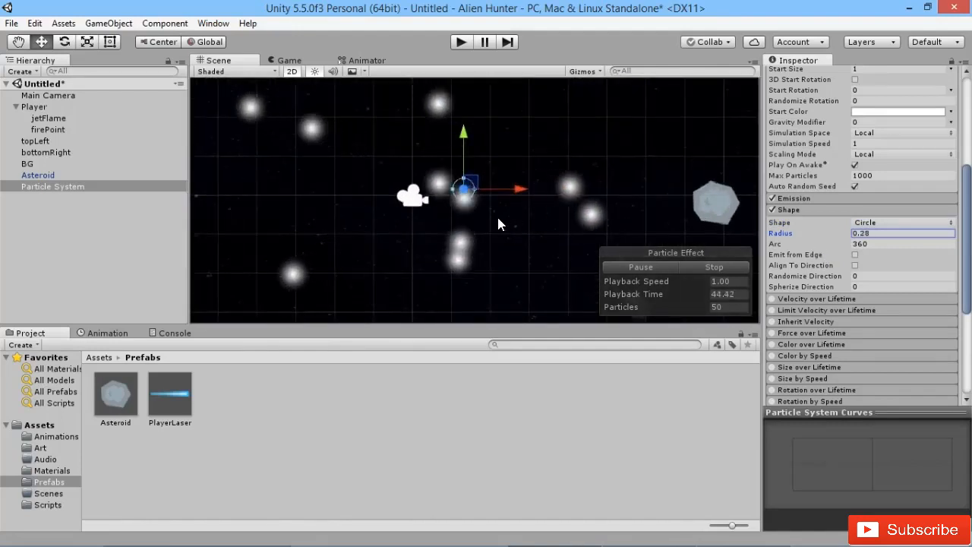
scroll(526, 221, down, 1)
drag(519, 186, 367, 205)
middle_drag(391, 220, 520, 215)
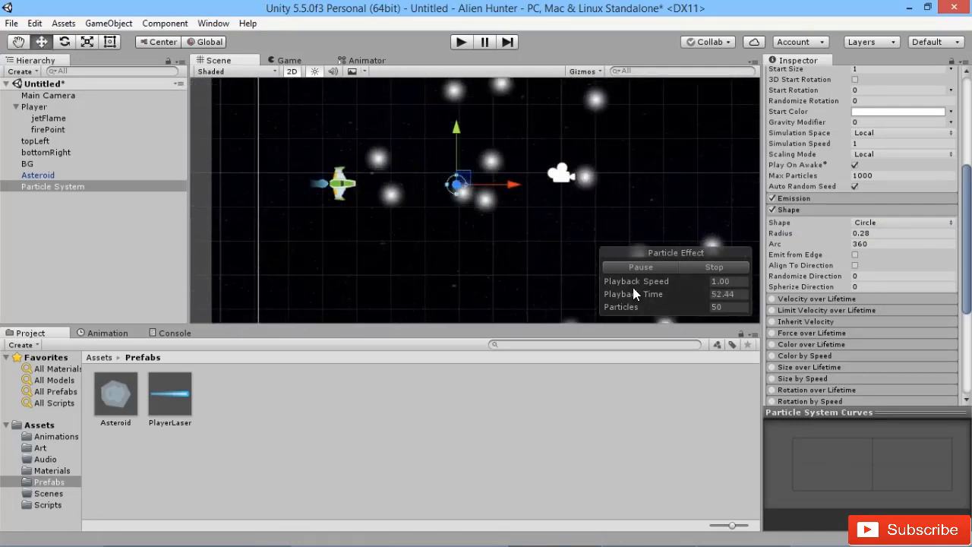
- Set the emission Rate over Time to 0 and add a burst at time 0.00 with min 5 and max 7 particles
click(860, 199)
click(858, 211)
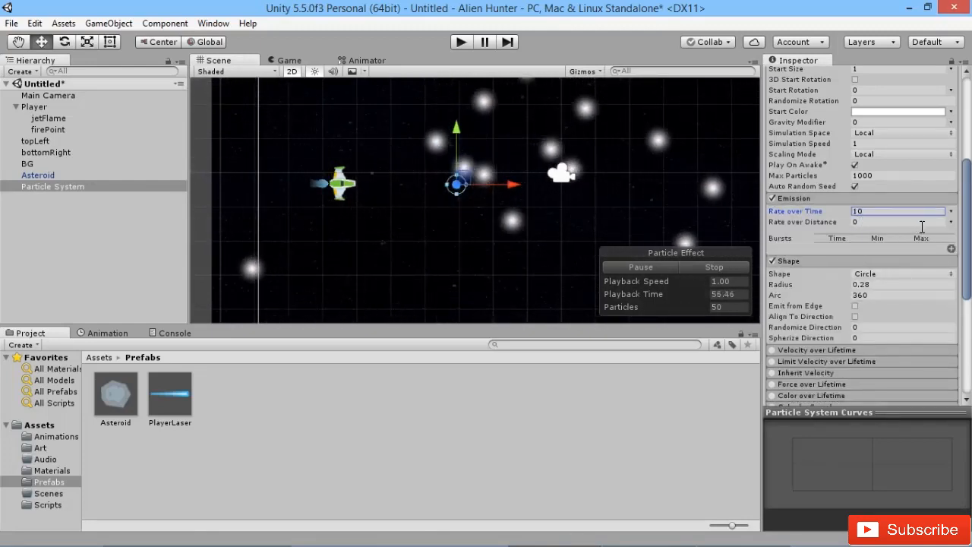
text(0)
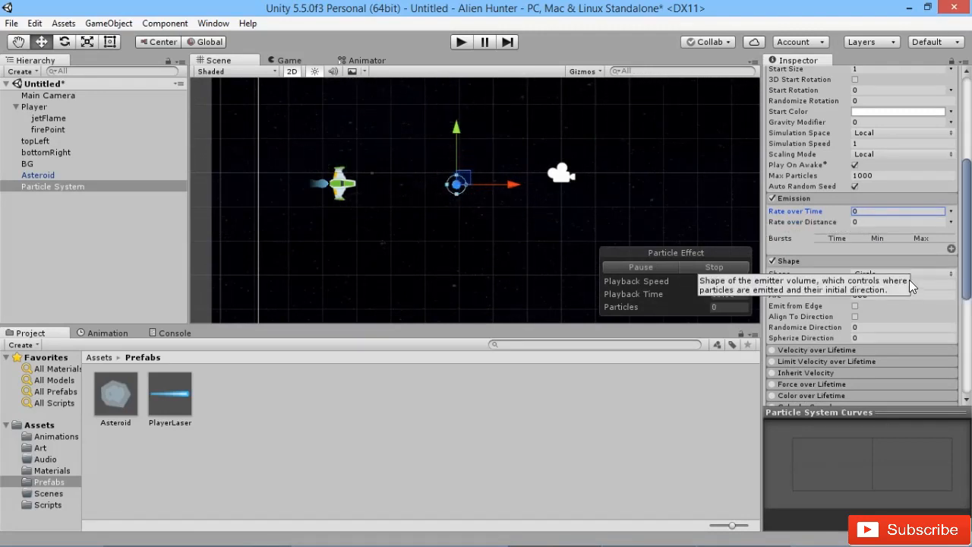
click(950, 249)
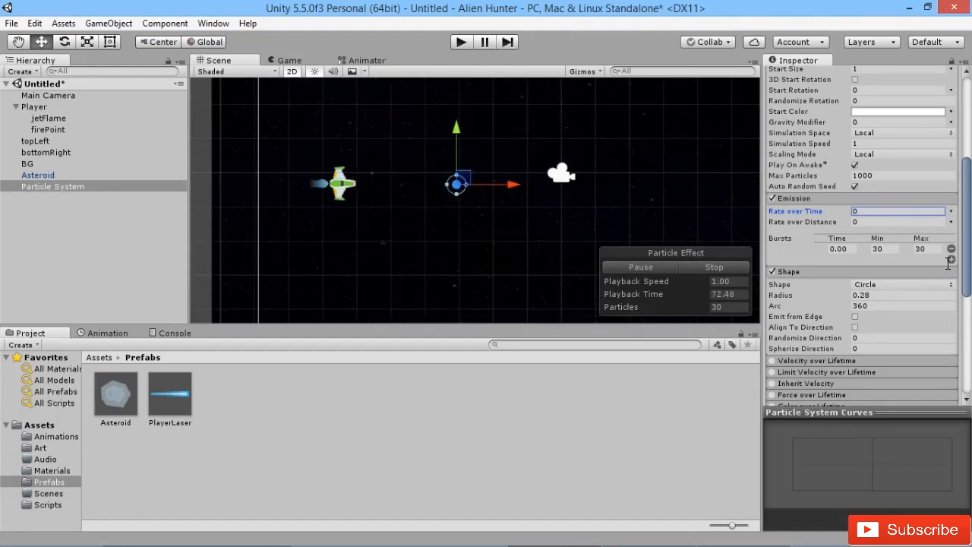
click(885, 249)
text(5)
key(Tab)
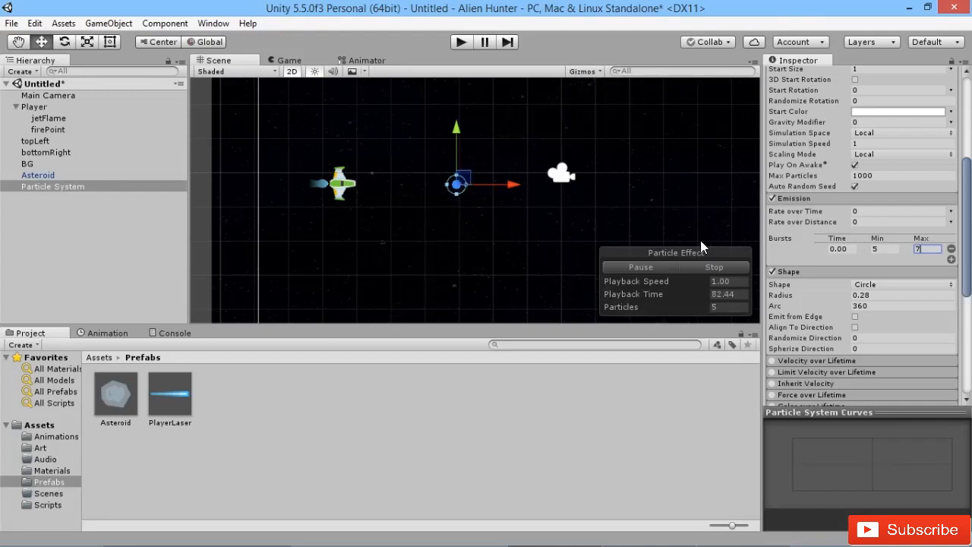
- Set the Particle System's Start Speed to 2 and its Start Lifetime to 0.5
scroll(873, 312, up, 5)
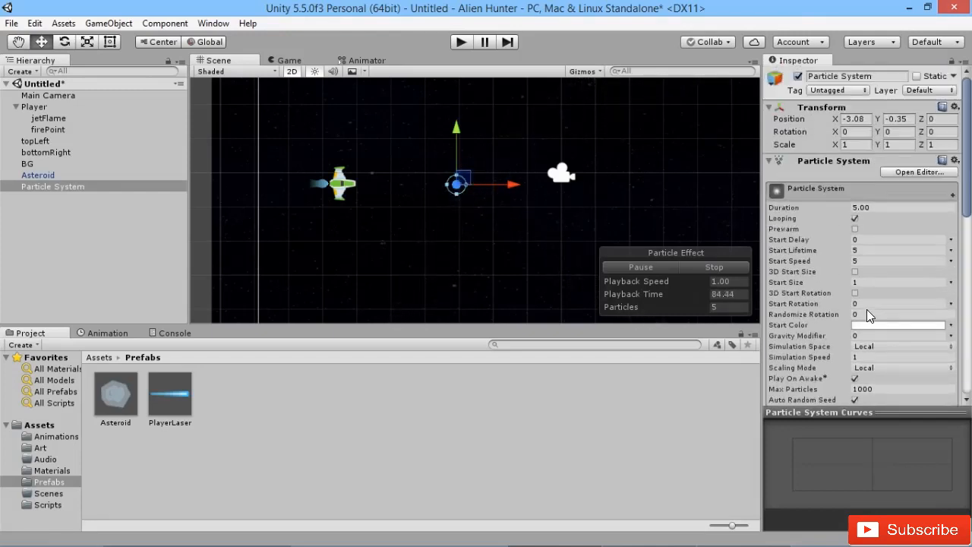
scroll(871, 292, down, 2)
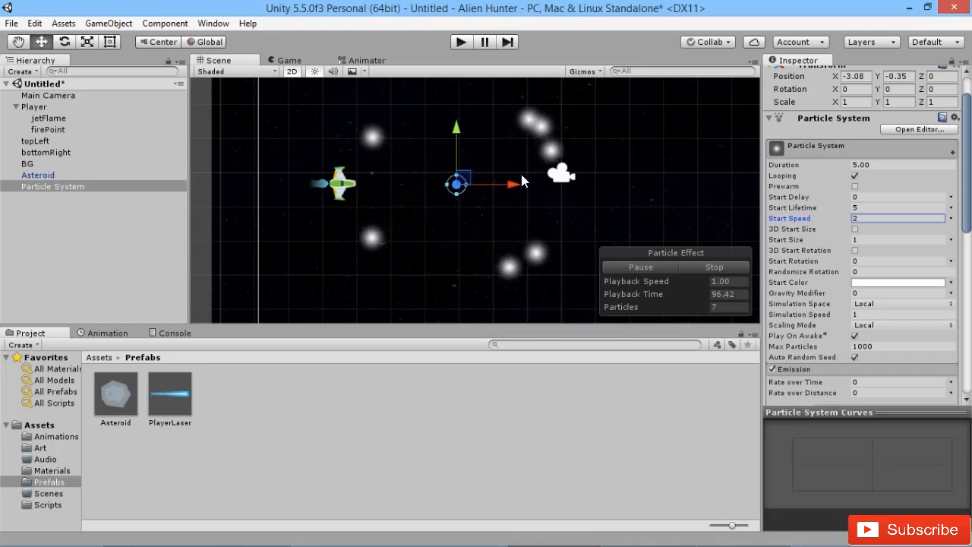
click(913, 208)
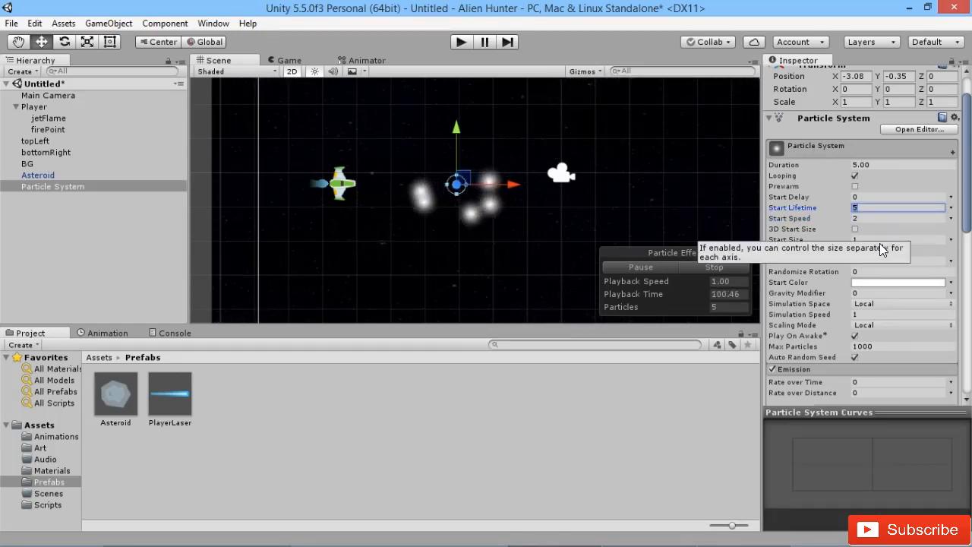
text(0.5)
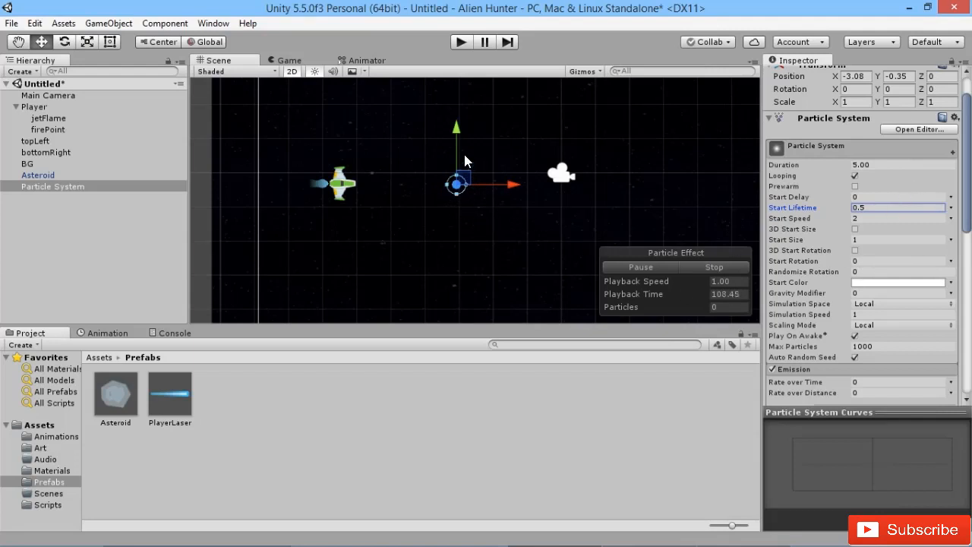
- Set the Particle System's Duration to 1.00 so the bursts repeat more often
click(899, 165)
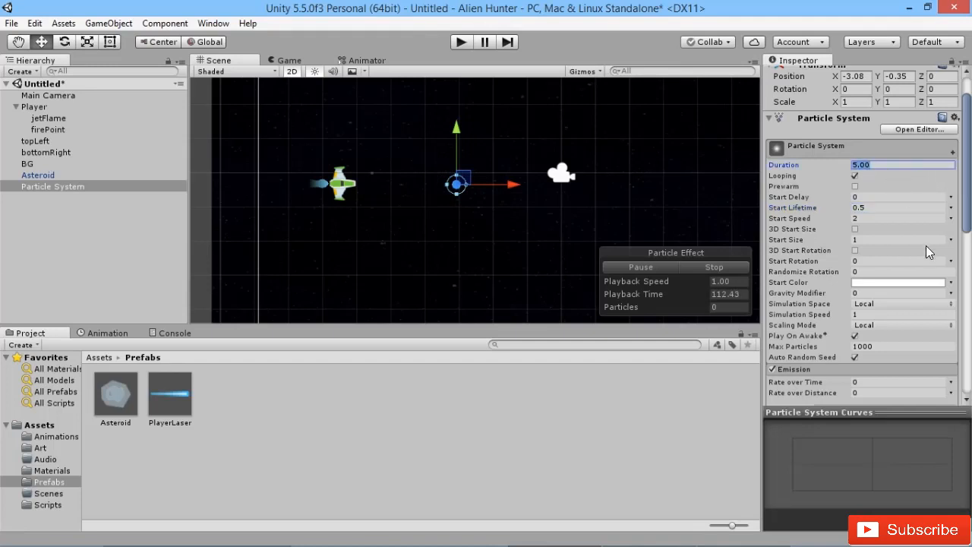
text(1)
key(Return)
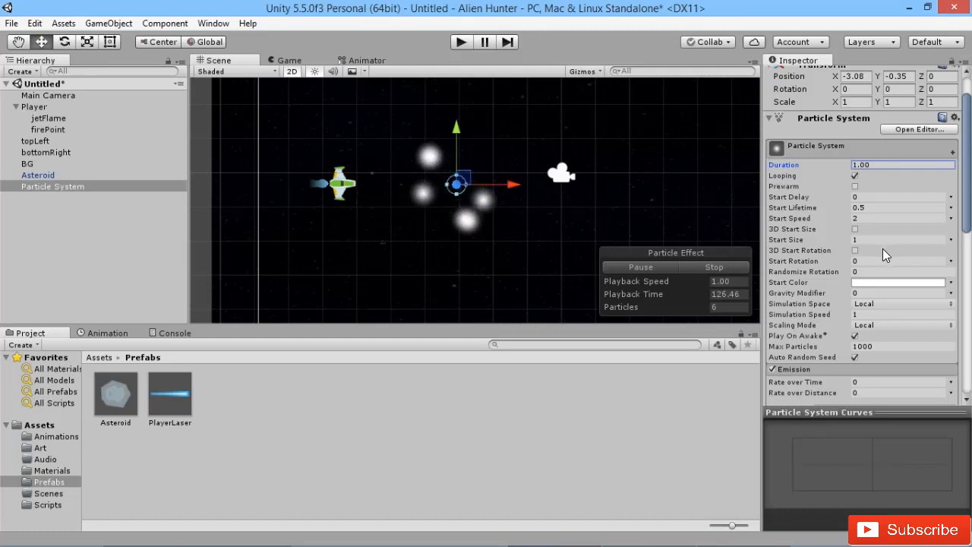
- Enable Size over Lifetime and shape its size curve to fall from 1.0 at the start to 0.0 at the end
scroll(885, 241, down, 10)
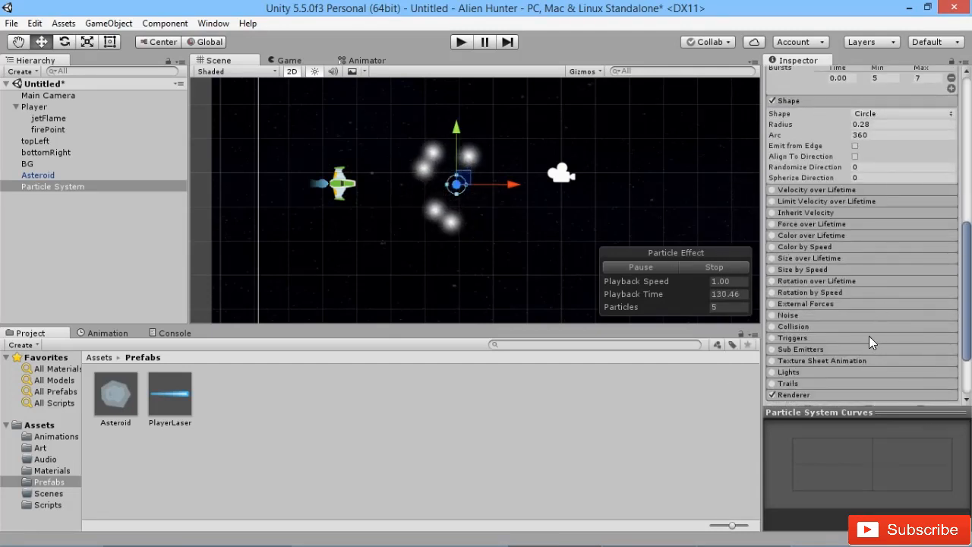
click(773, 259)
click(831, 258)
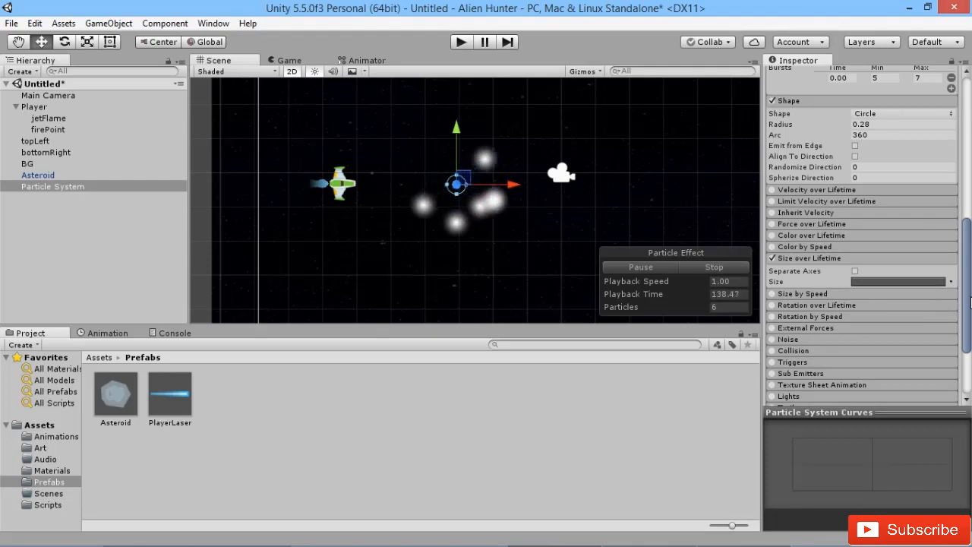
click(898, 281)
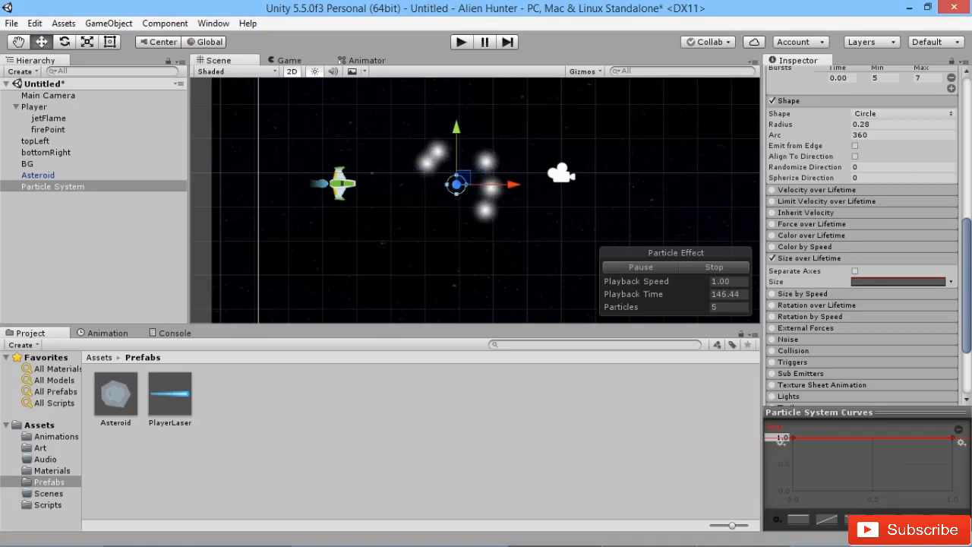
drag(952, 439, 953, 491)
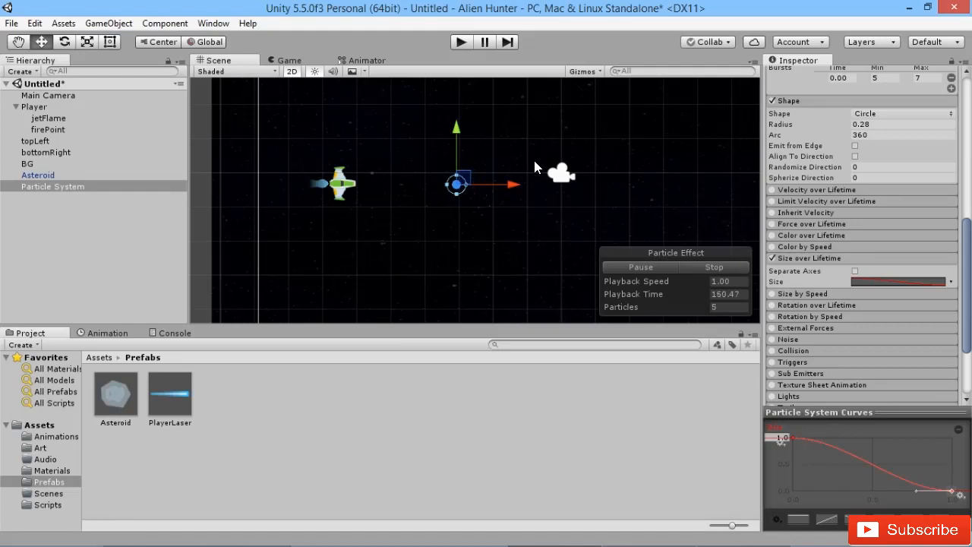
- Change the Particle System's Start Color from white to a bright light blue
scroll(916, 291, up, 10)
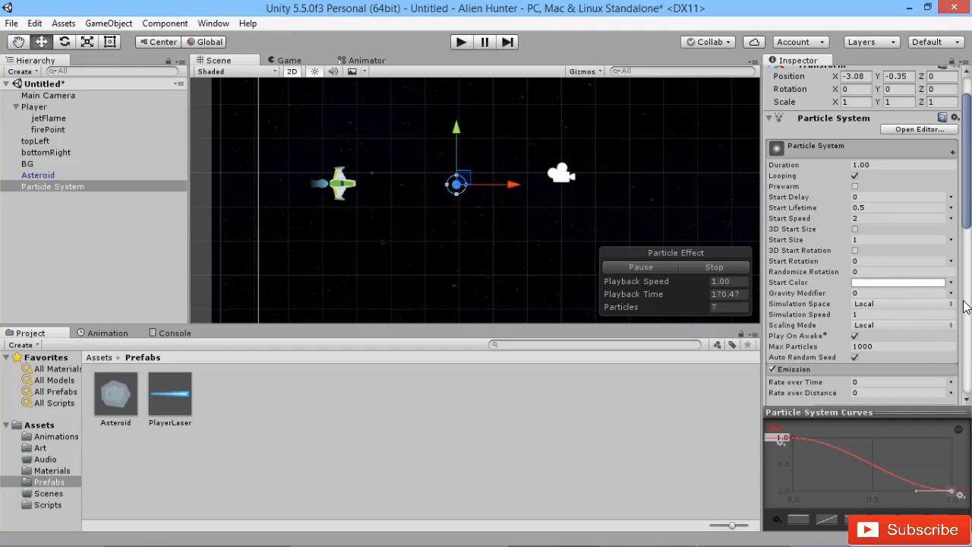
click(898, 282)
click(695, 230)
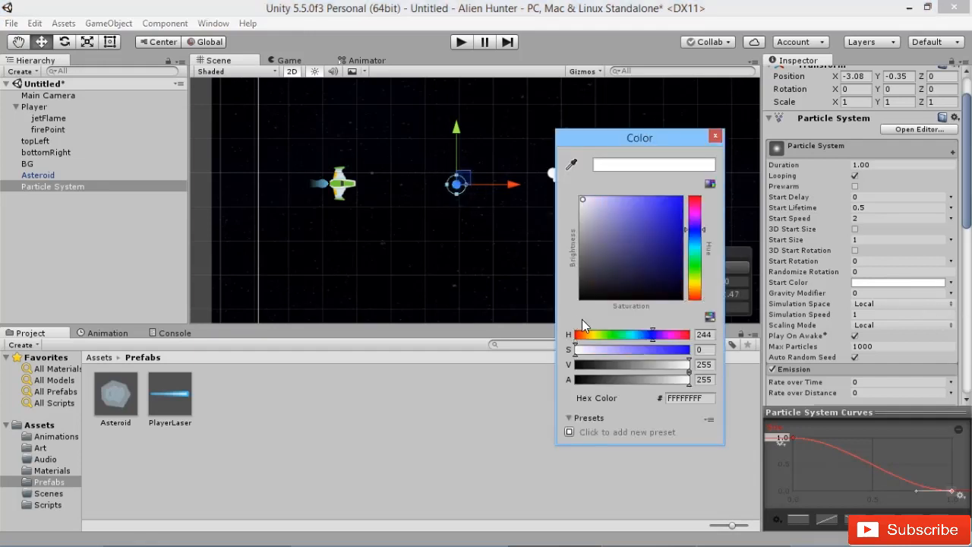
drag(659, 216, 690, 196)
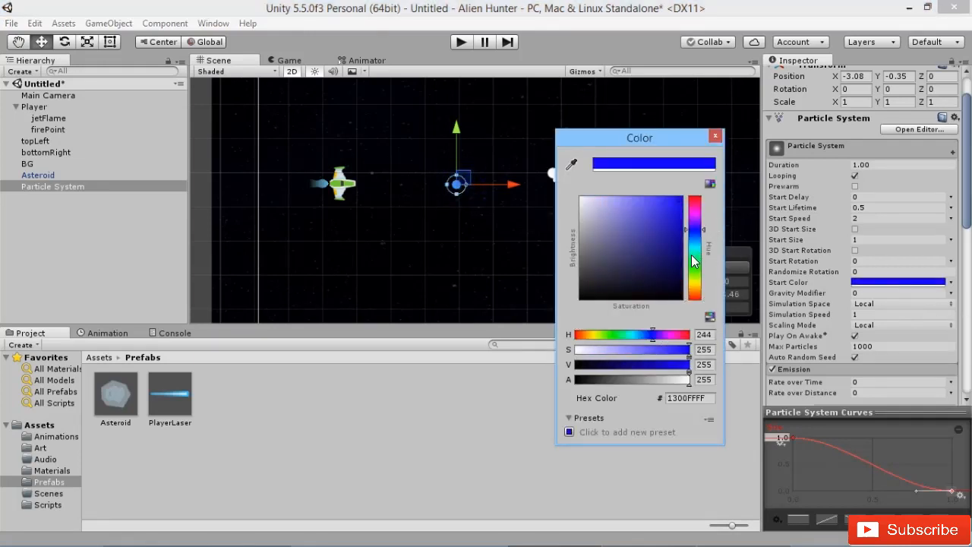
drag(741, 256, 746, 262)
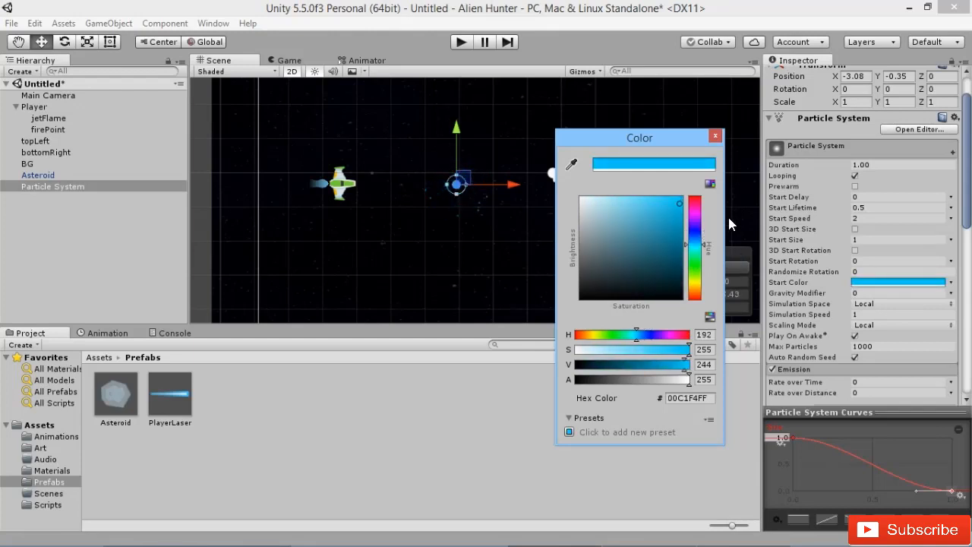
click(764, 144)
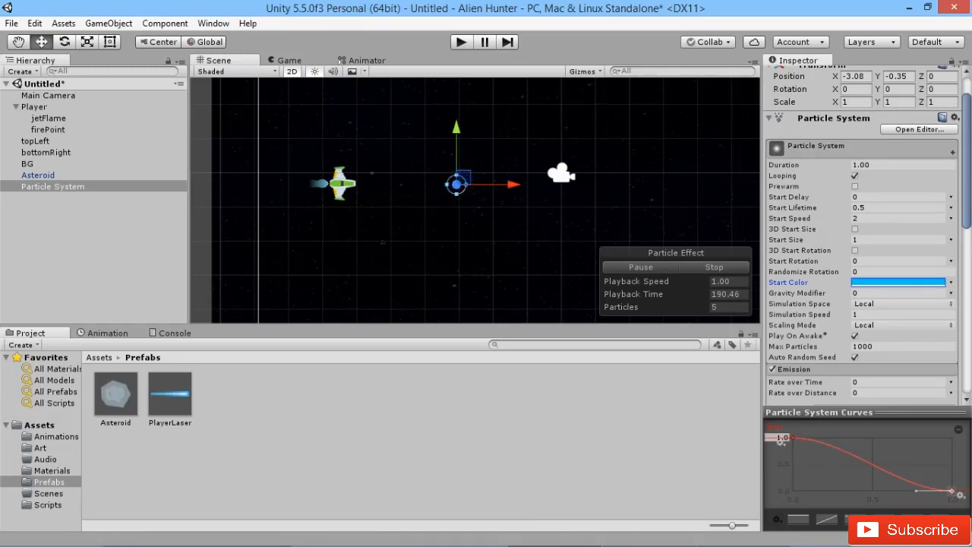
- Switch Start Color to Random Between Two Colors and make the second color dark blue, hex 1300A1FF
click(950, 281)
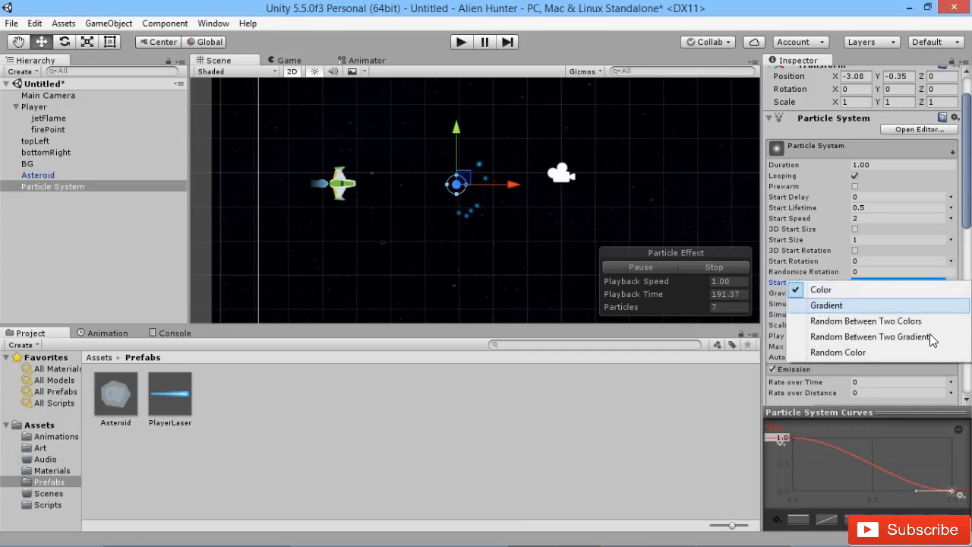
click(866, 320)
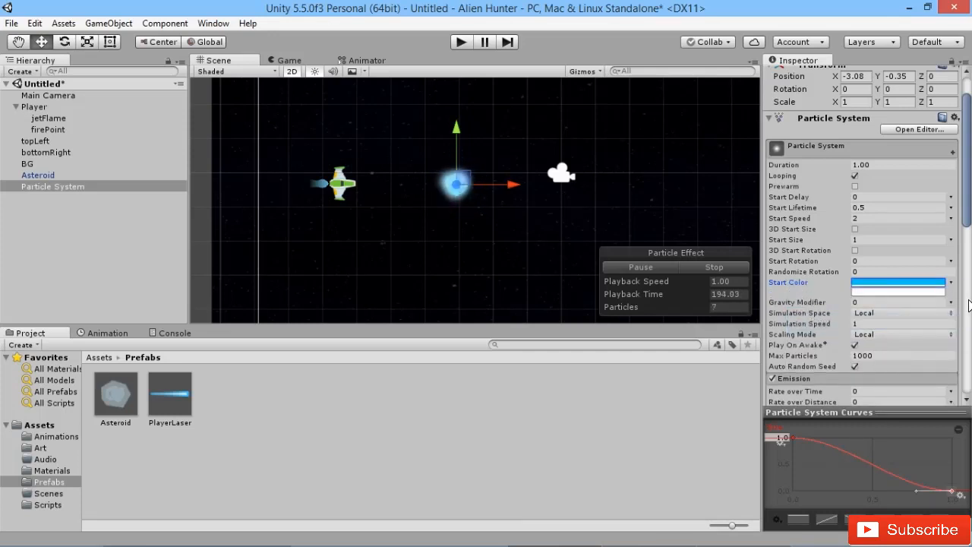
click(897, 291)
click(694, 234)
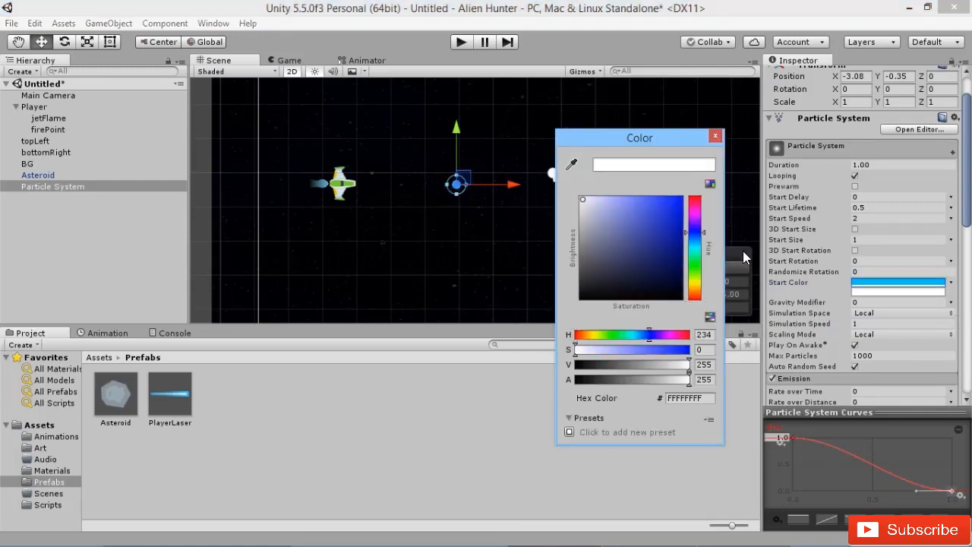
click(680, 202)
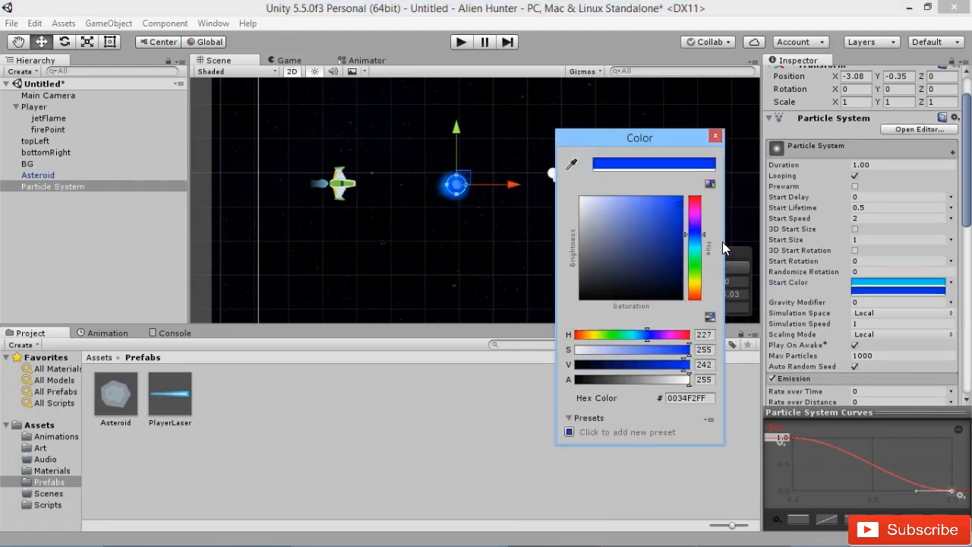
drag(681, 220, 680, 235)
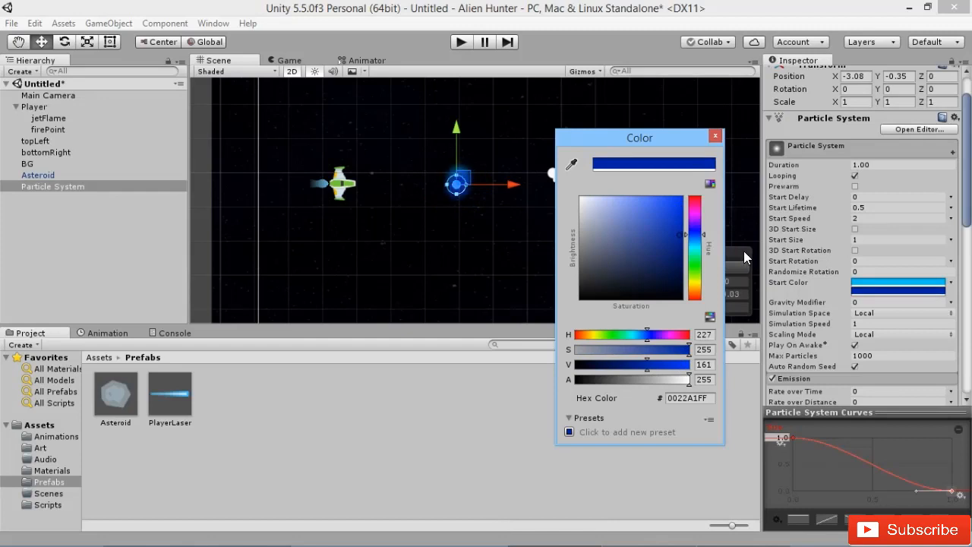
click(696, 229)
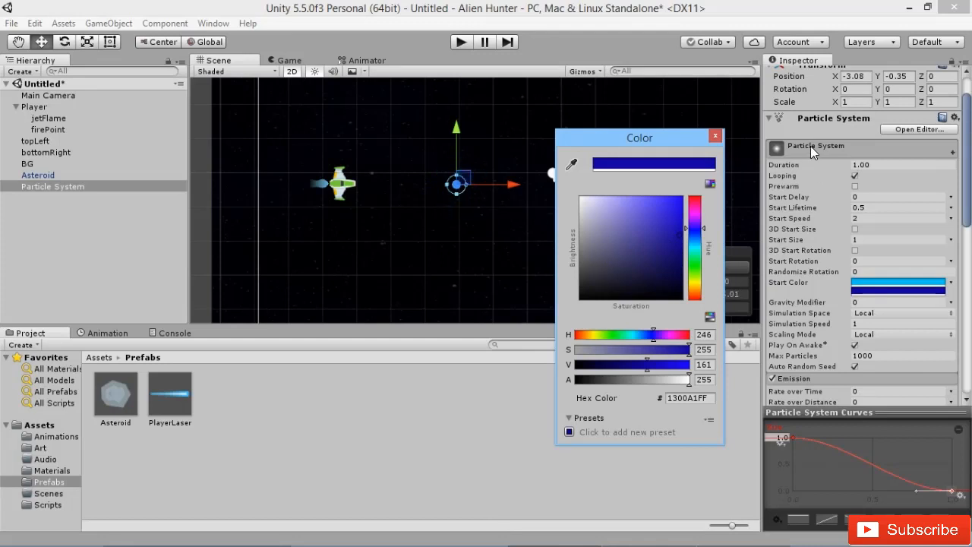
click(508, 208)
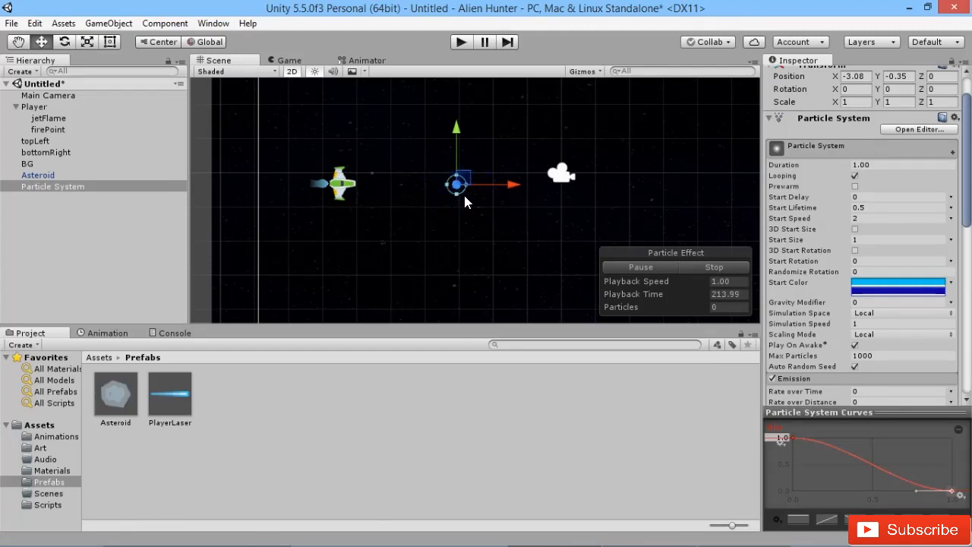
- Set the Particle System's Start Size to 0.25 and turn off Looping
click(896, 240)
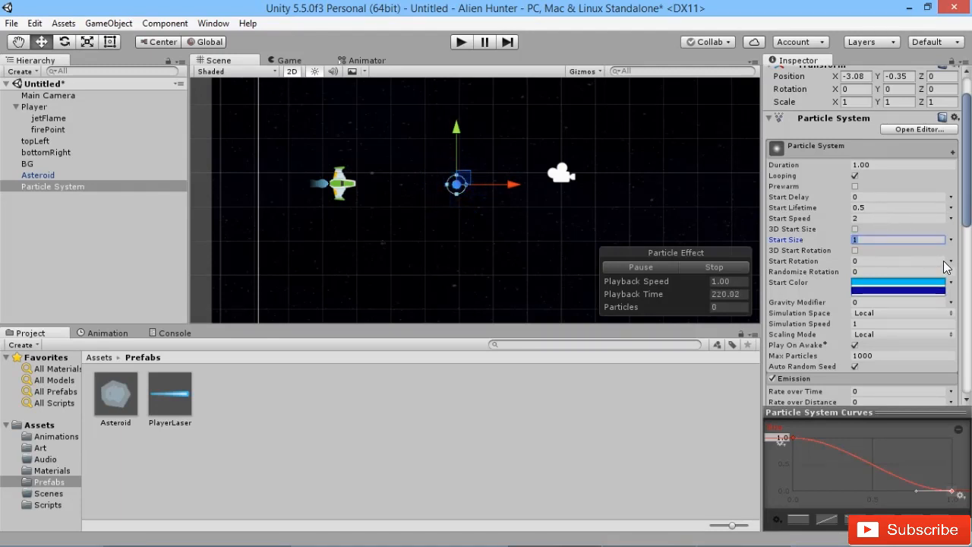
text(.25)
key(Return)
scroll(516, 214, up, 3)
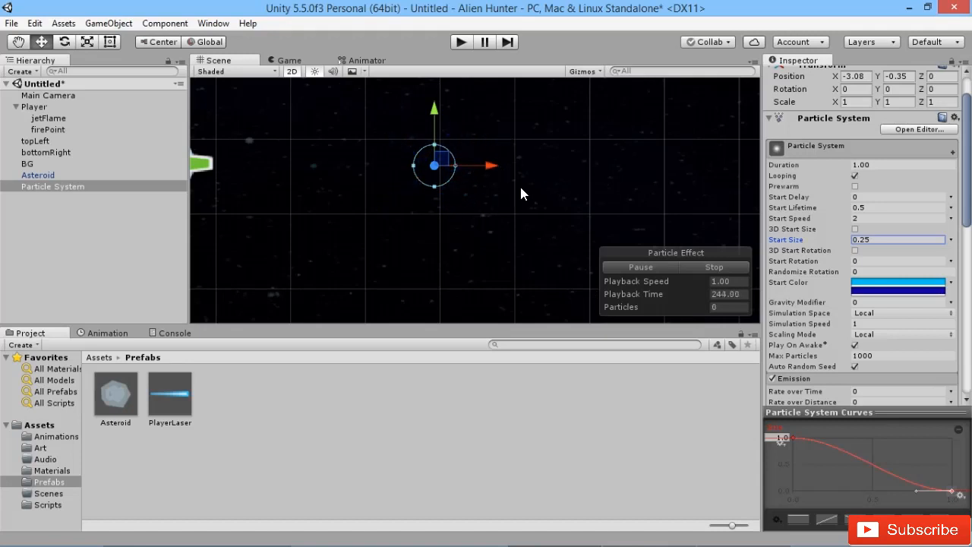
click(911, 185)
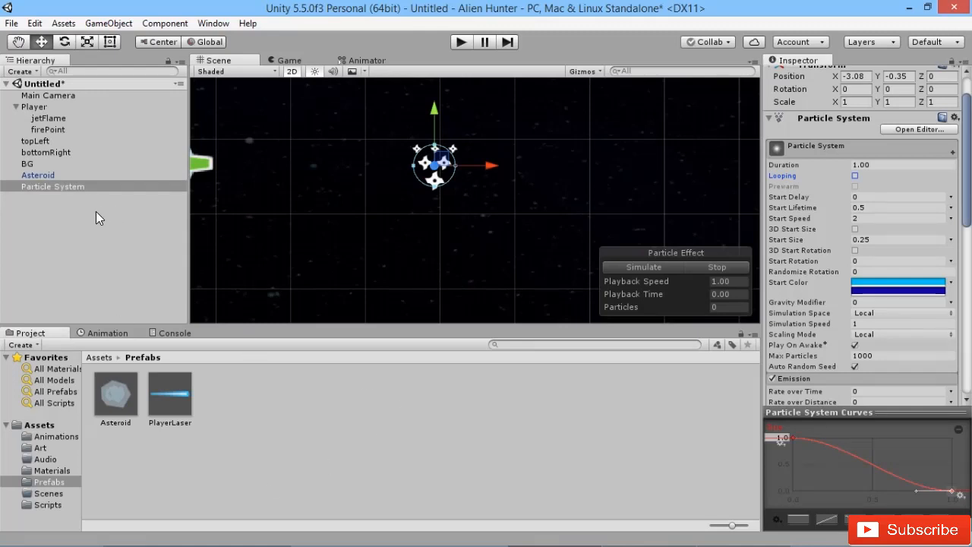
- Rename the Particle System object in the scene hierarchy to LaserImpact
click(54, 188)
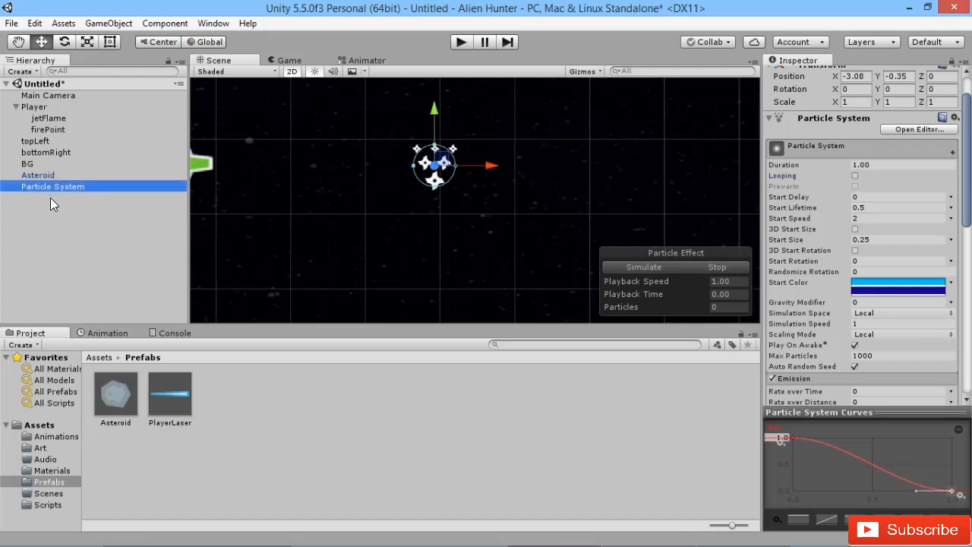
key(F2)
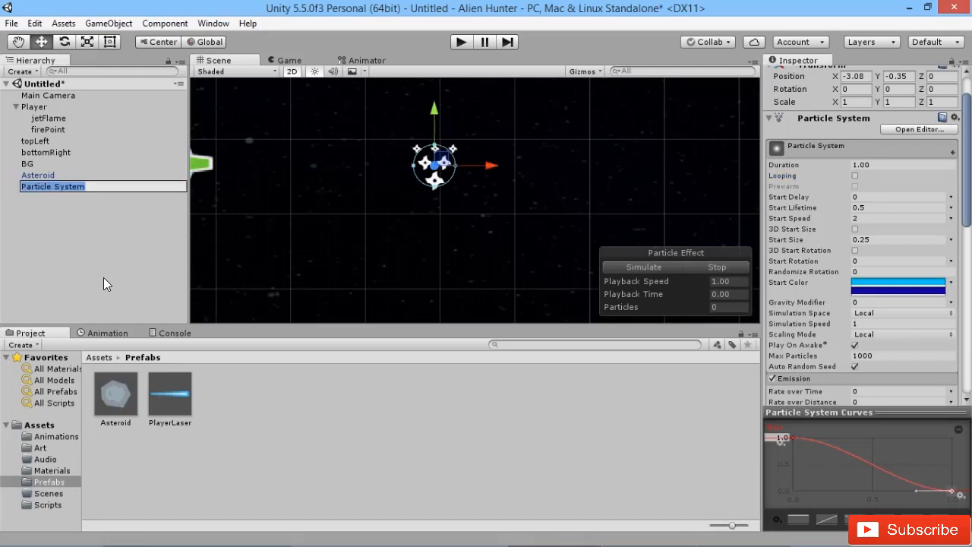
text(LaserI)
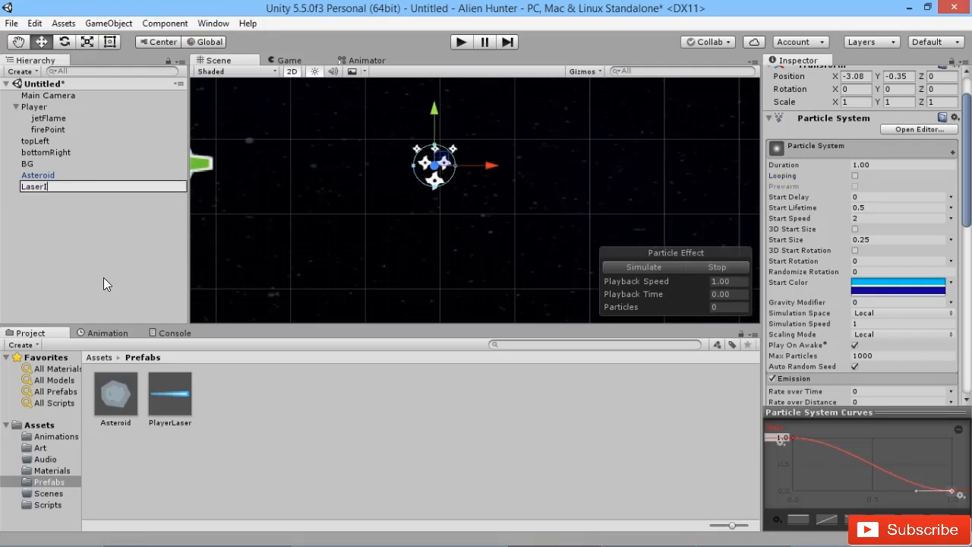
text(mpact)
key(Return)
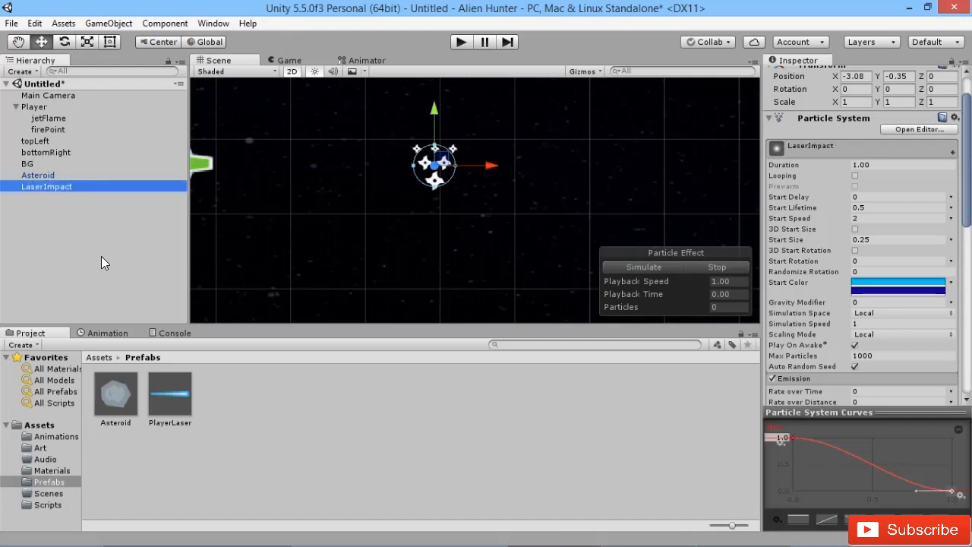
- Save LaserImpact as a prefab in the Prefabs folder and delete its instance from the scene
drag(55, 188, 237, 413)
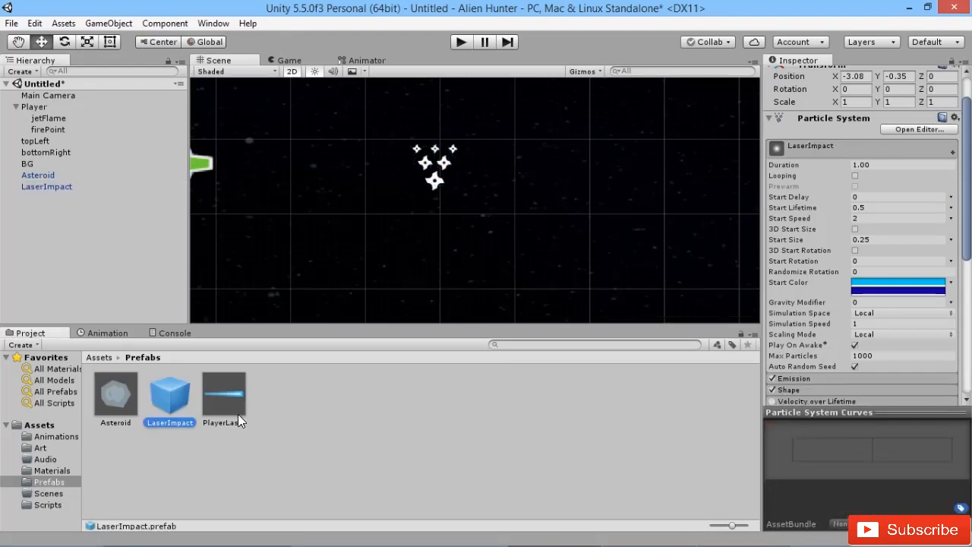
click(310, 509)
click(183, 425)
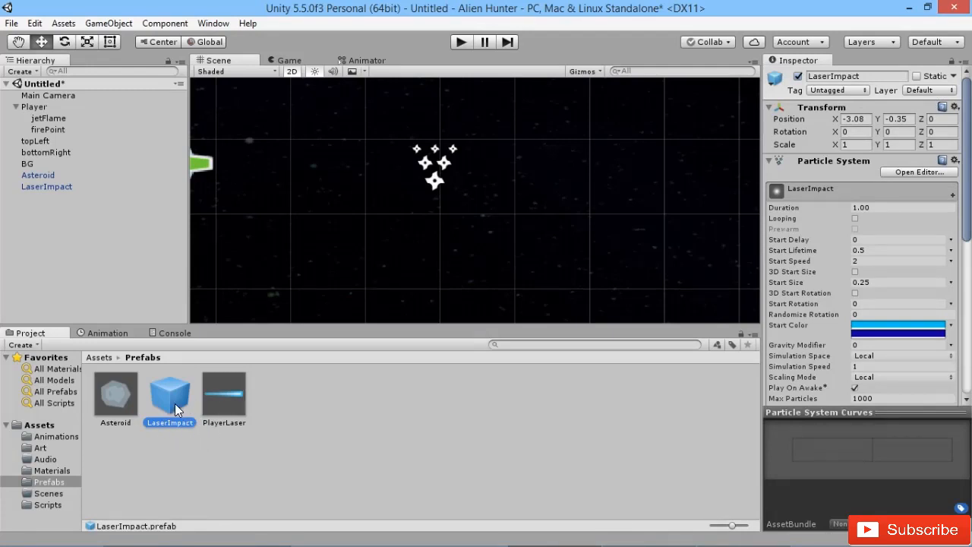
click(225, 483)
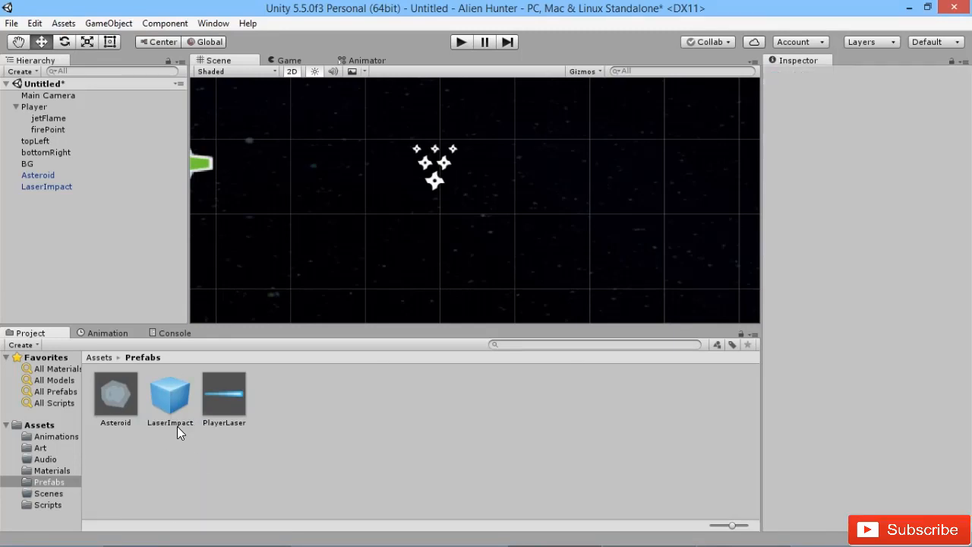
click(47, 186)
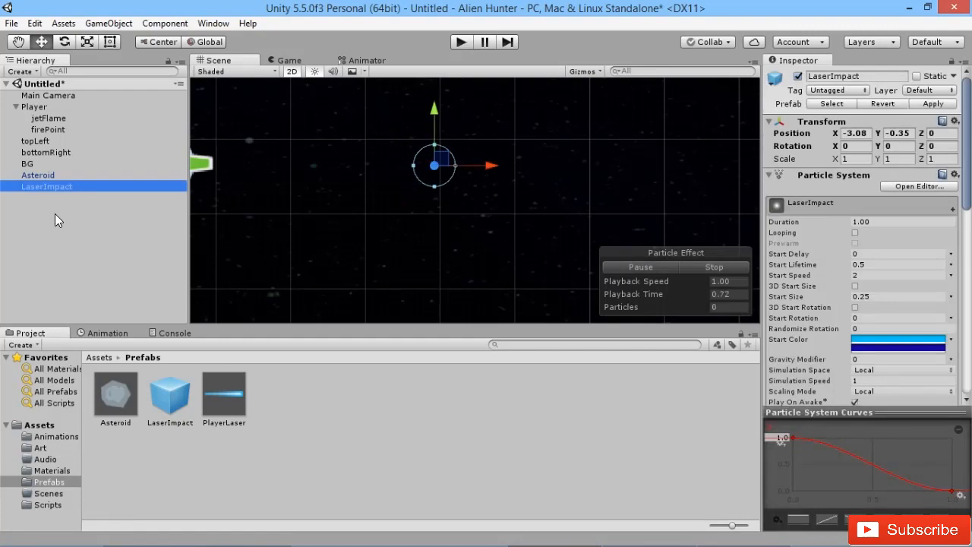
key(Delete)
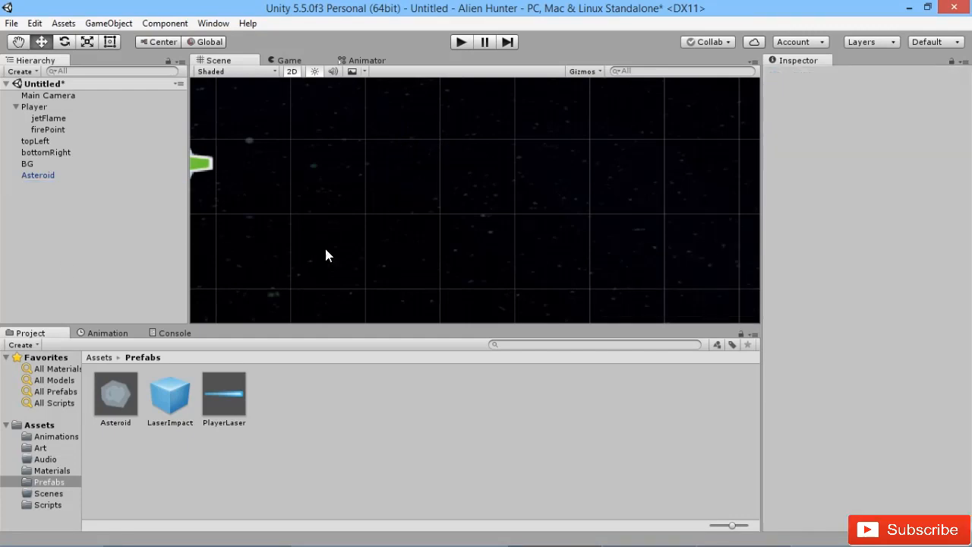
- Switch to MonoDevelop and declare "public gameObject bulletImpact;" below moveSpeed in BulletController.cs
click(740, 536)
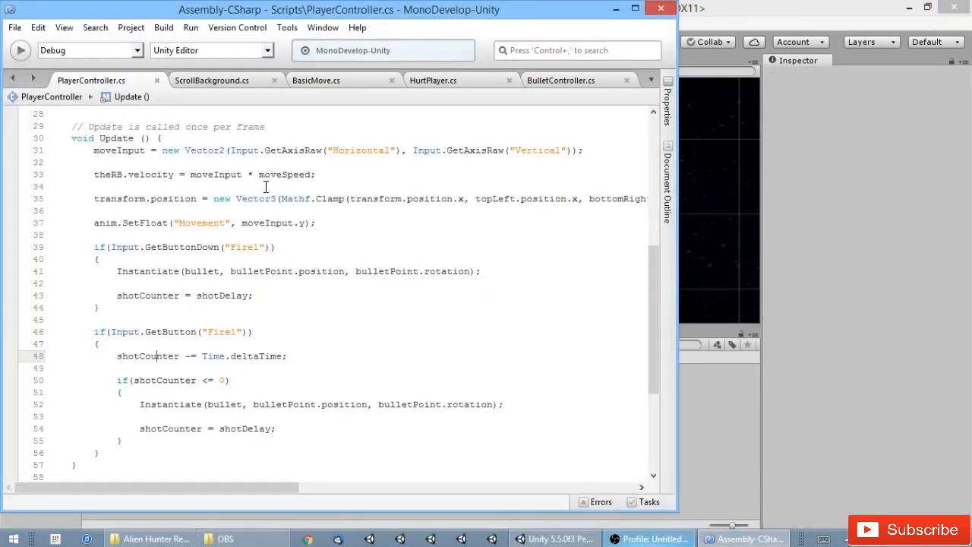
click(589, 77)
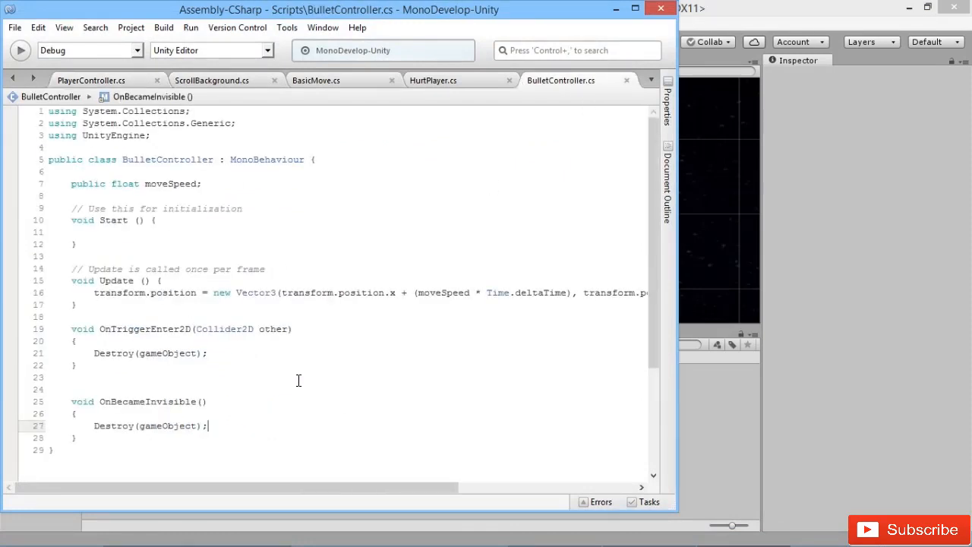
click(199, 184)
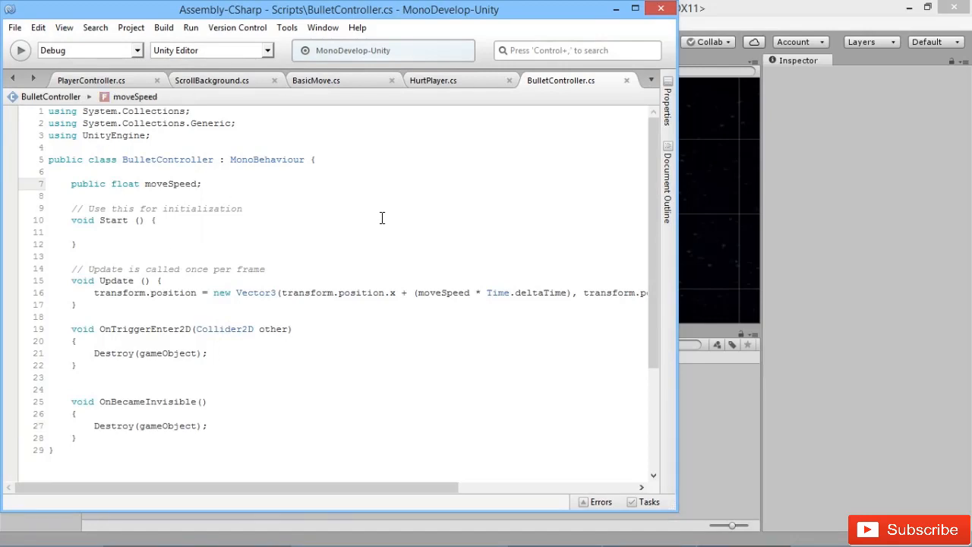
key(Return)
key(Return)
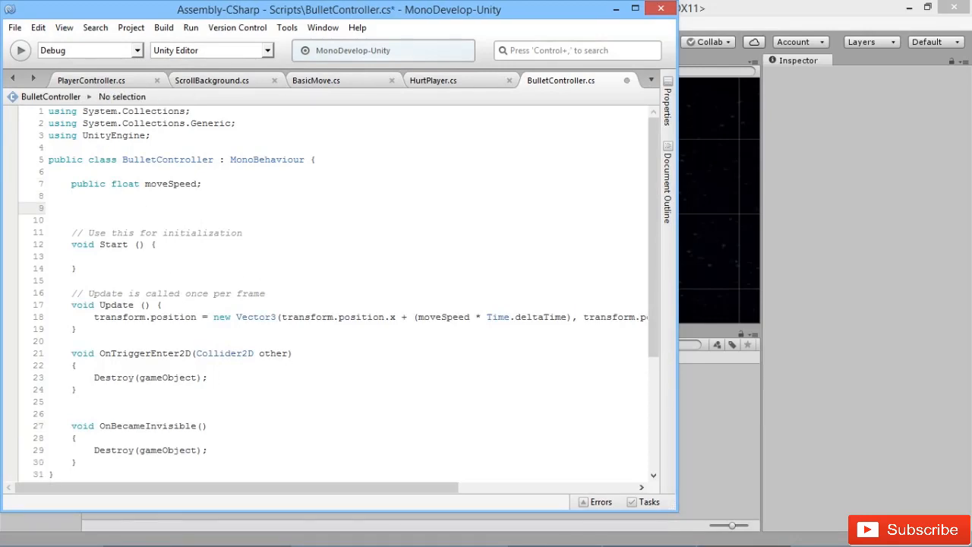
text(publ)
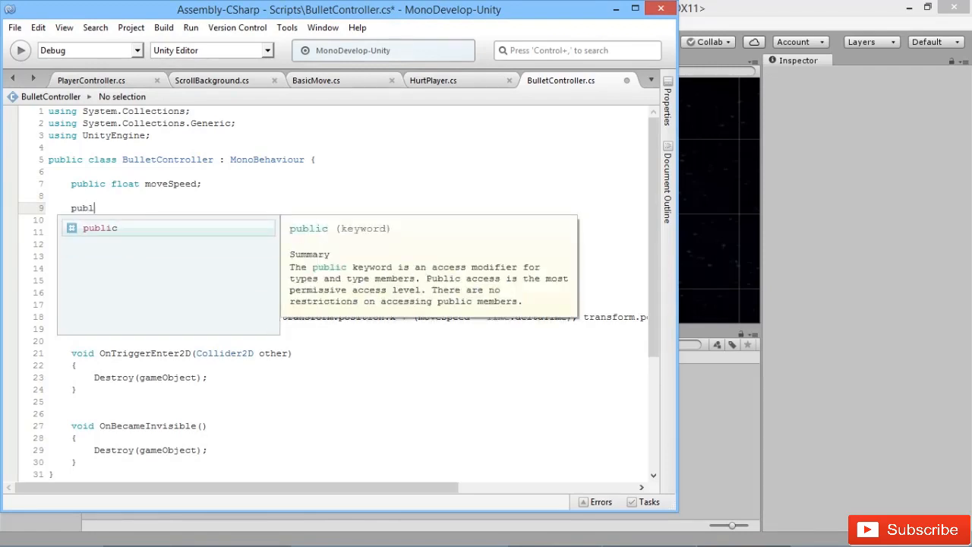
text(ic ga)
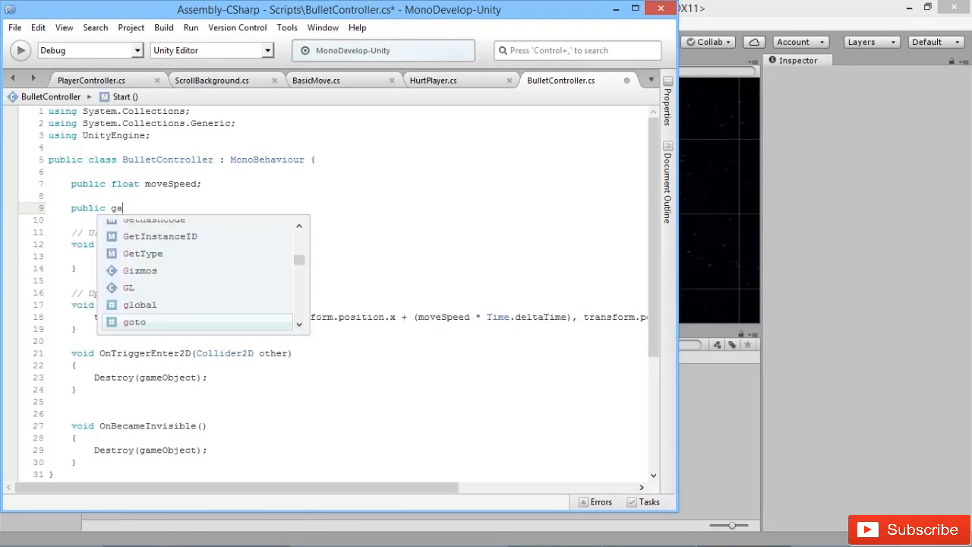
text(meObject )
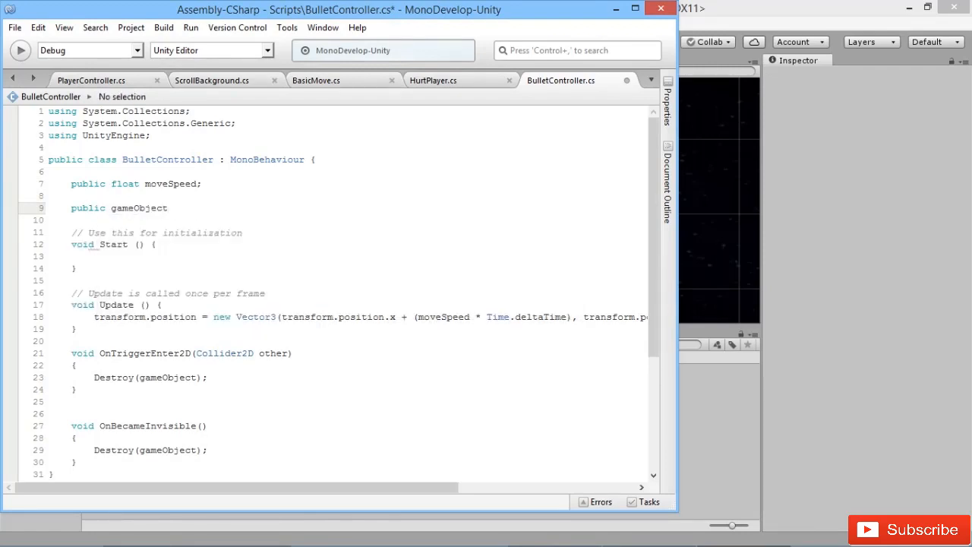
text(bulletImpact;)
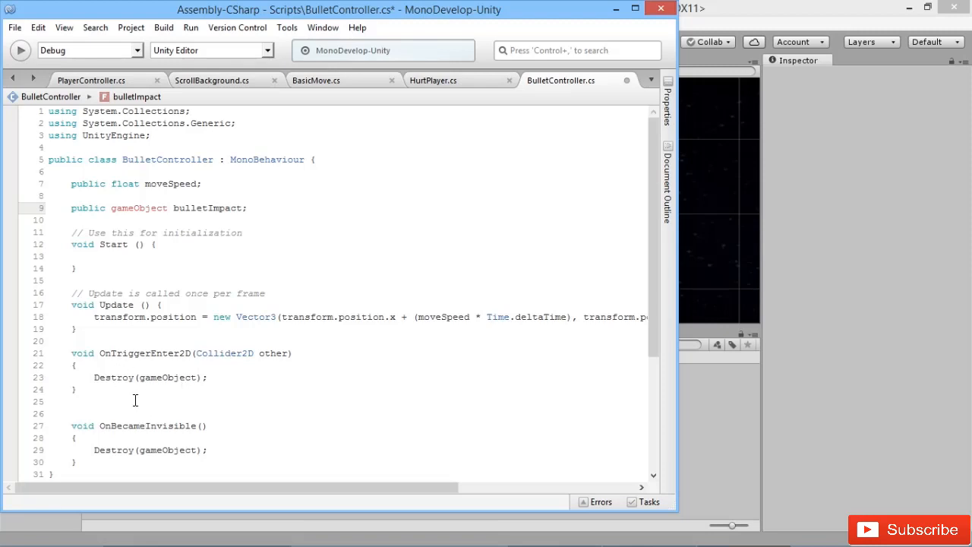
- Add "Instantiate(bulletImpact, transform.position, transform.rotation);" above the Destroy call in OnTriggerEnter2D and save the script
drag(123, 379, 128, 378)
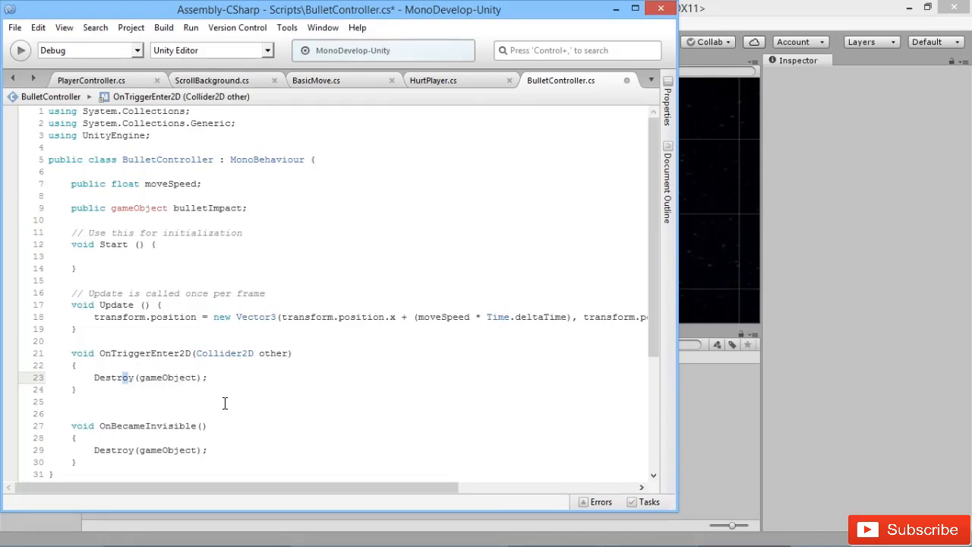
key(Right)
key(Up)
key(Return)
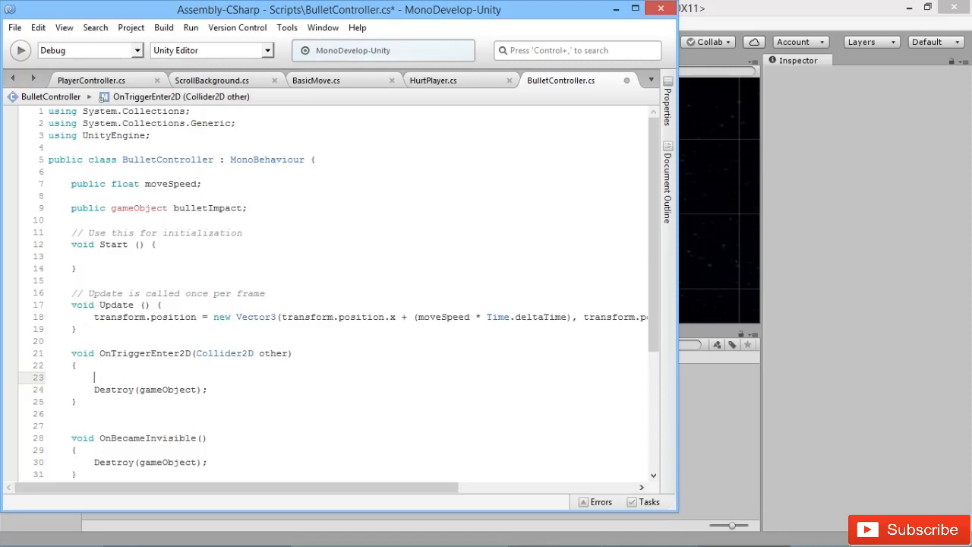
text(Instantiate(bulle)
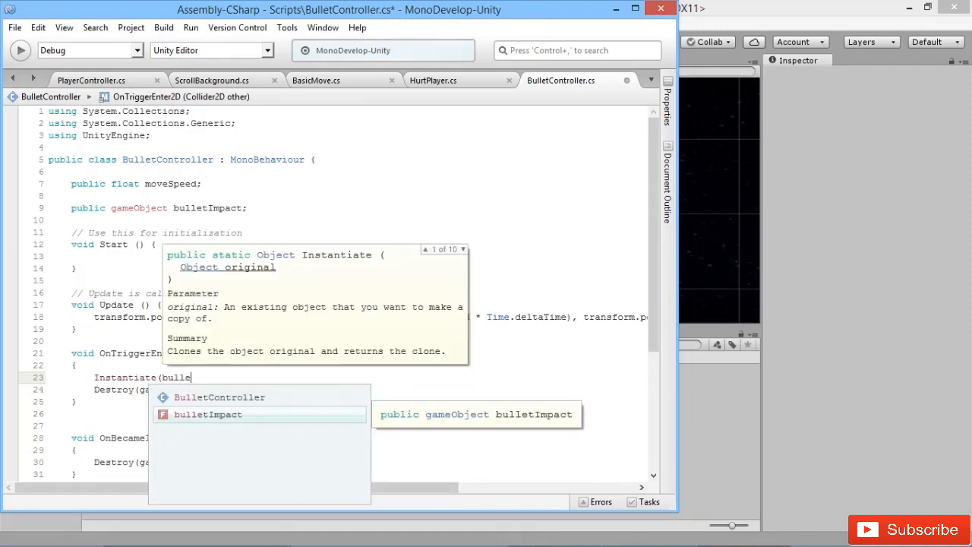
key(Return)
text(, )
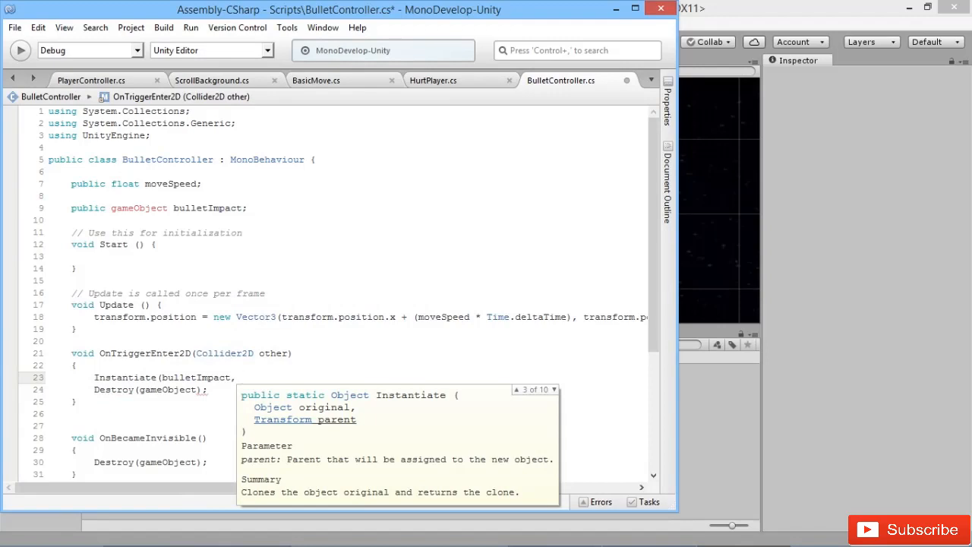
text(tran)
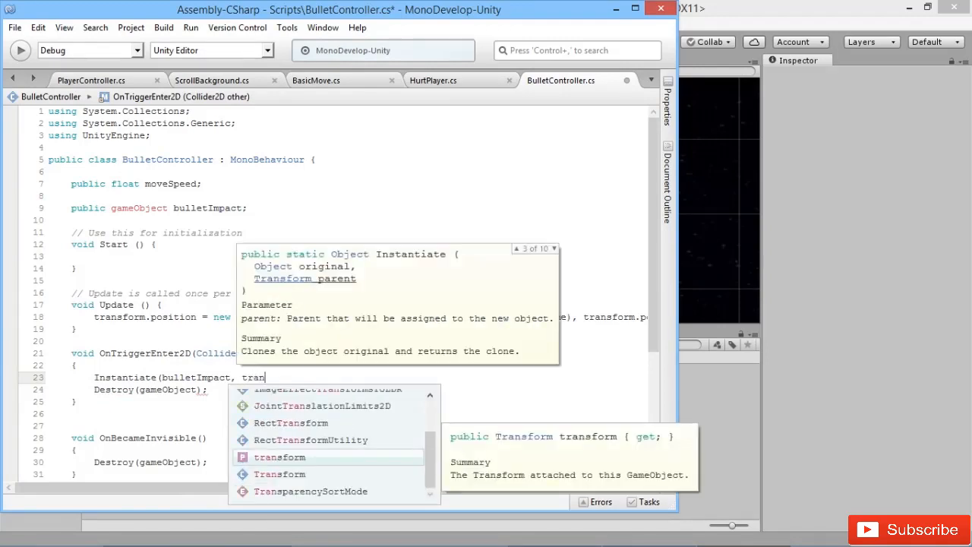
text(sform.position)
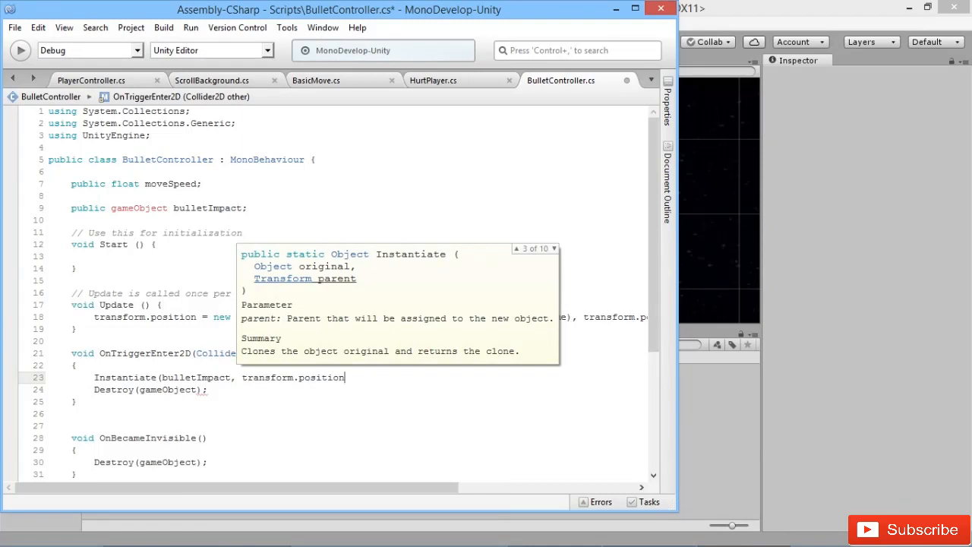
text(, tra)
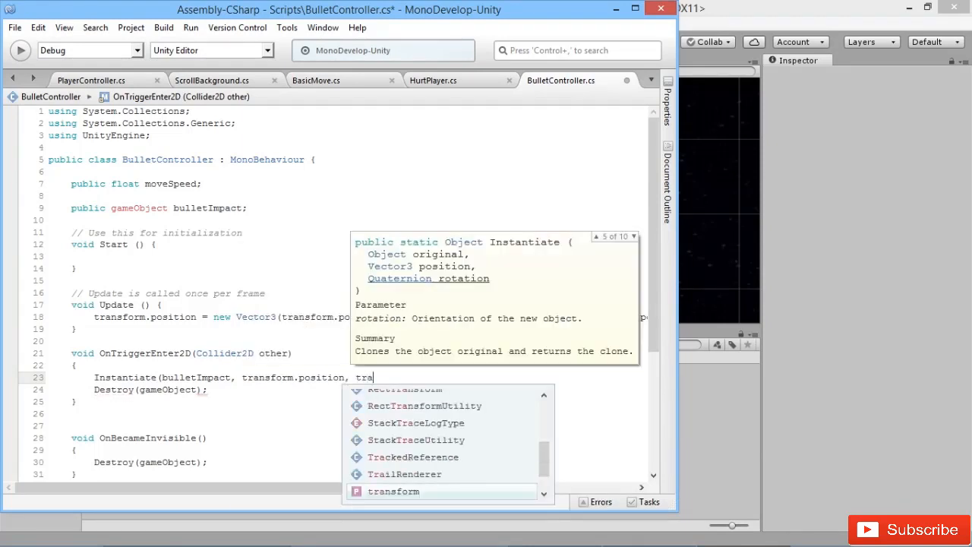
text(nsform.rota)
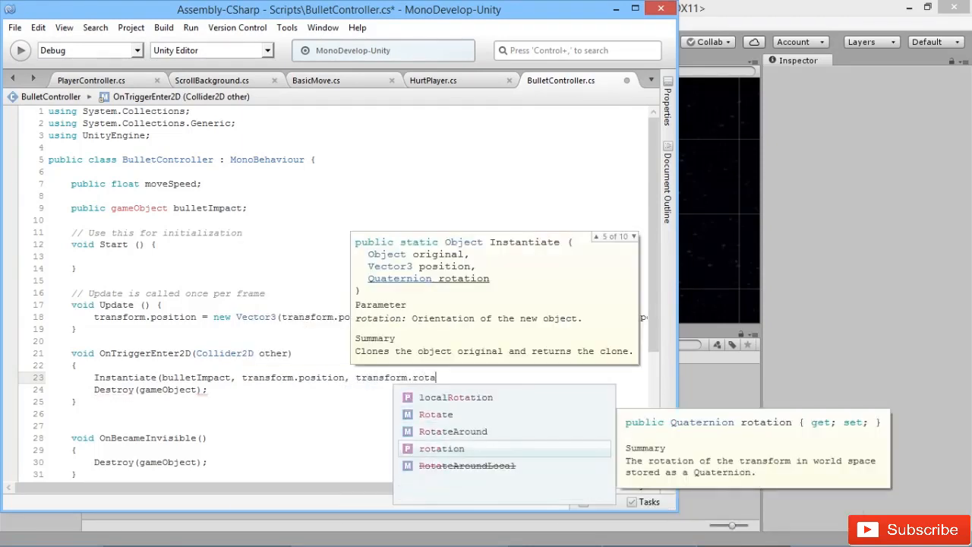
key(Return)
text();)
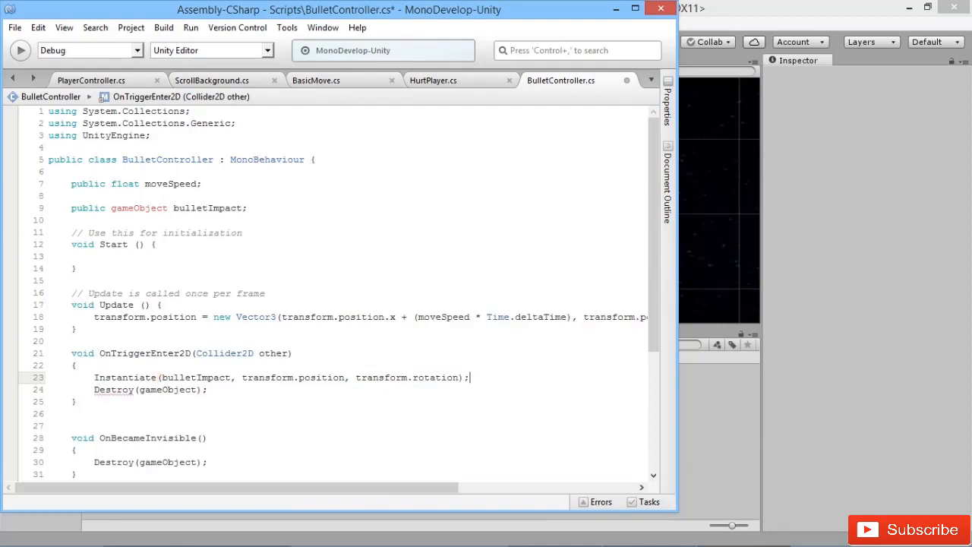
key(ctrl+s)
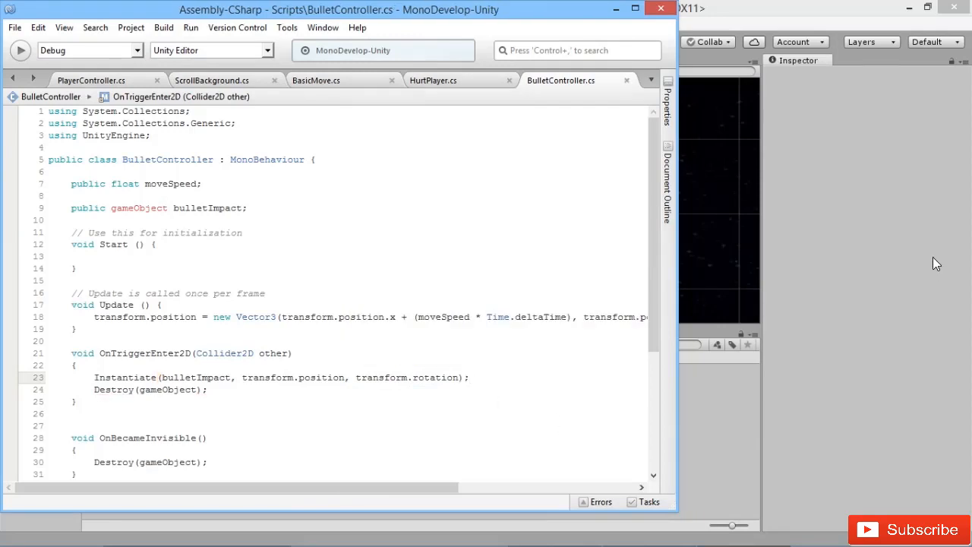
- Check the script's compilation in Unity, correct the bulletImpact field's type to GameObject in MonoDevelop, and save
click(868, 138)
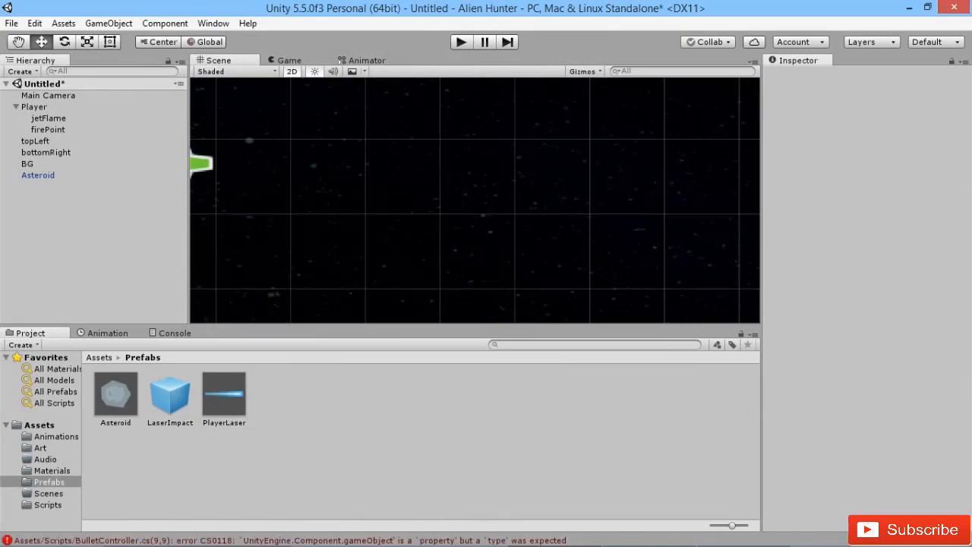
click(744, 536)
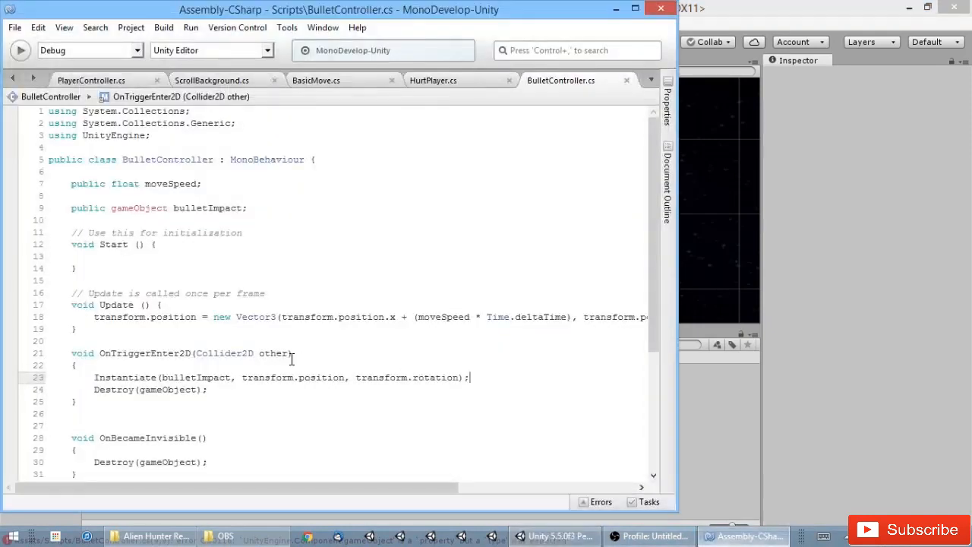
click(111, 208)
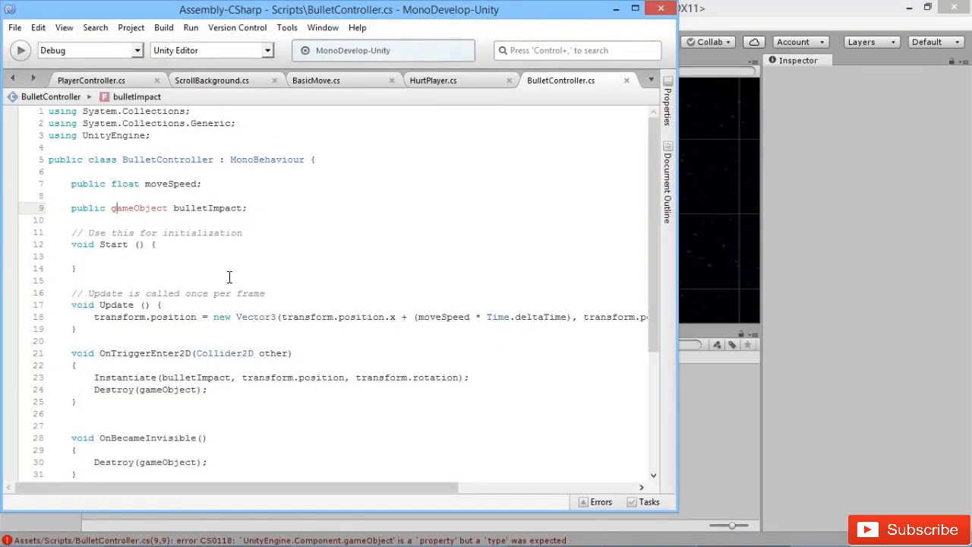
key(Delete)
text(G)
key(ctrl+s)
- Switch to Unity and assign the LaserImpact prefab to Bullet Impact in the PlayerLaser prefab's Bullet Controller script
click(736, 483)
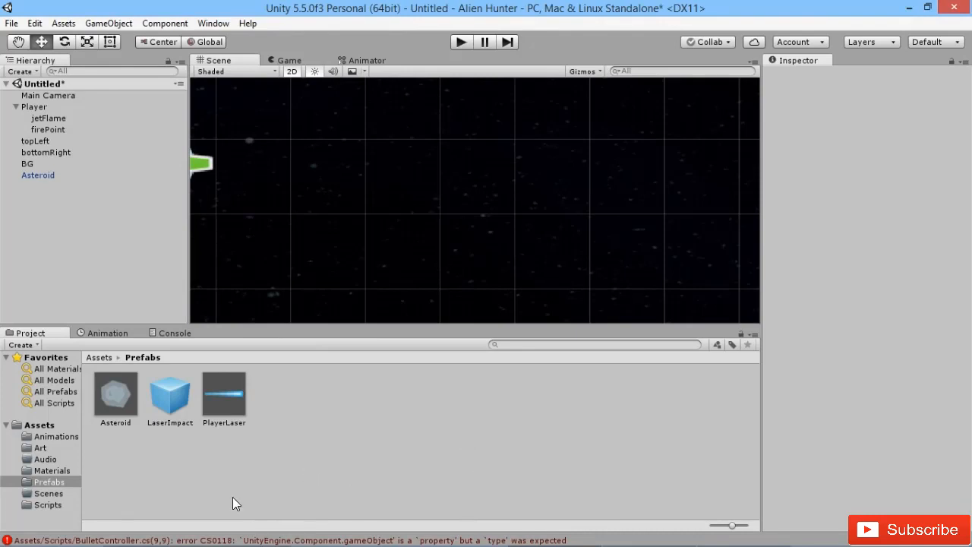
click(241, 413)
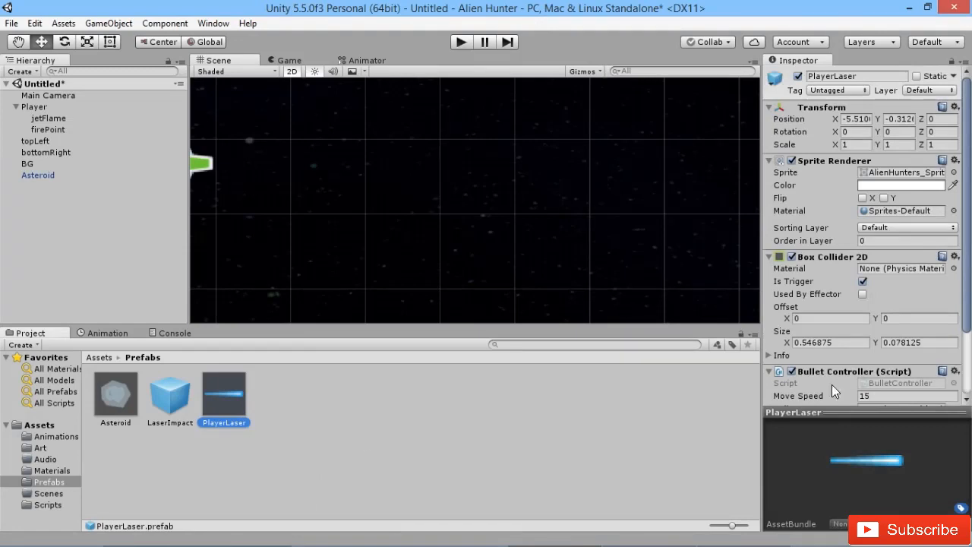
scroll(891, 257, down, 3)
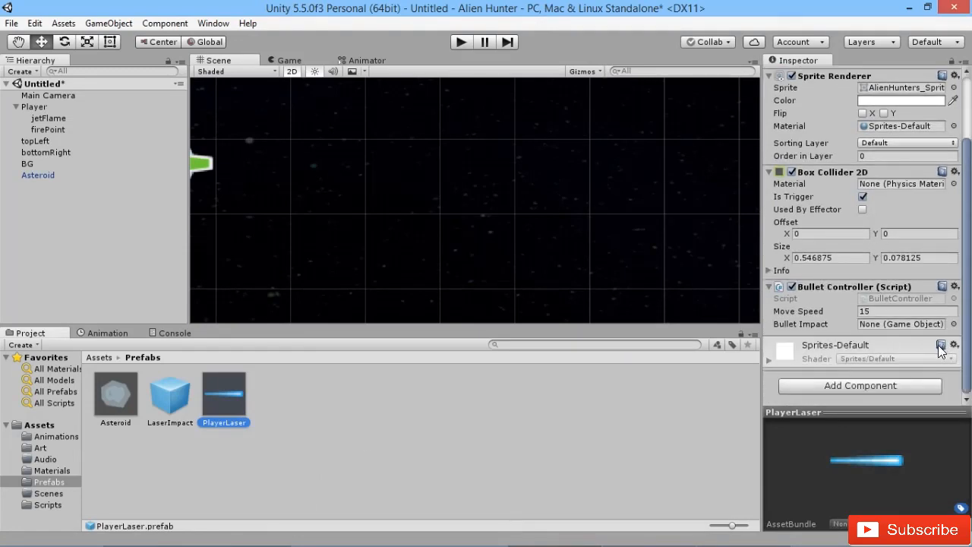
drag(170, 395, 901, 323)
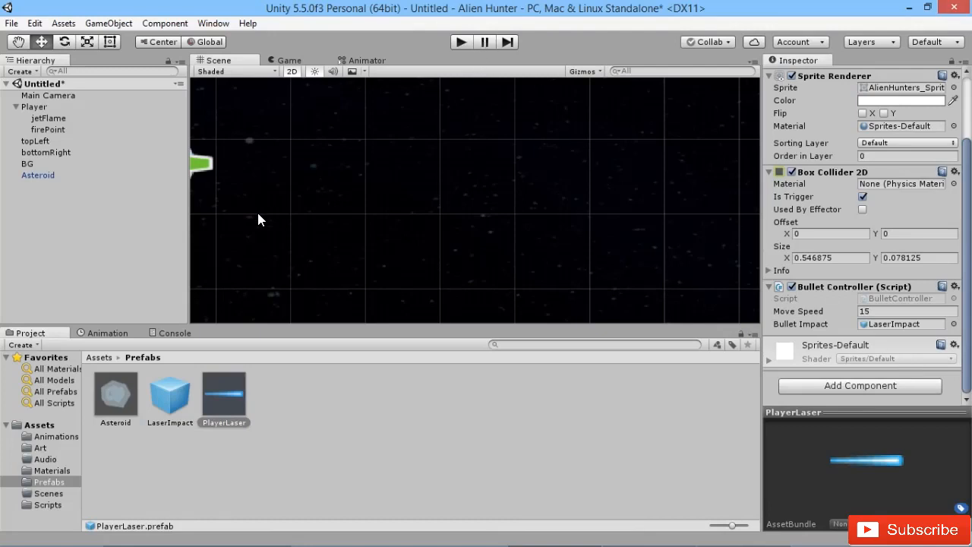
- Run the game and fire repeated laser shots at the approaching asteroid to test the impact effect
click(462, 43)
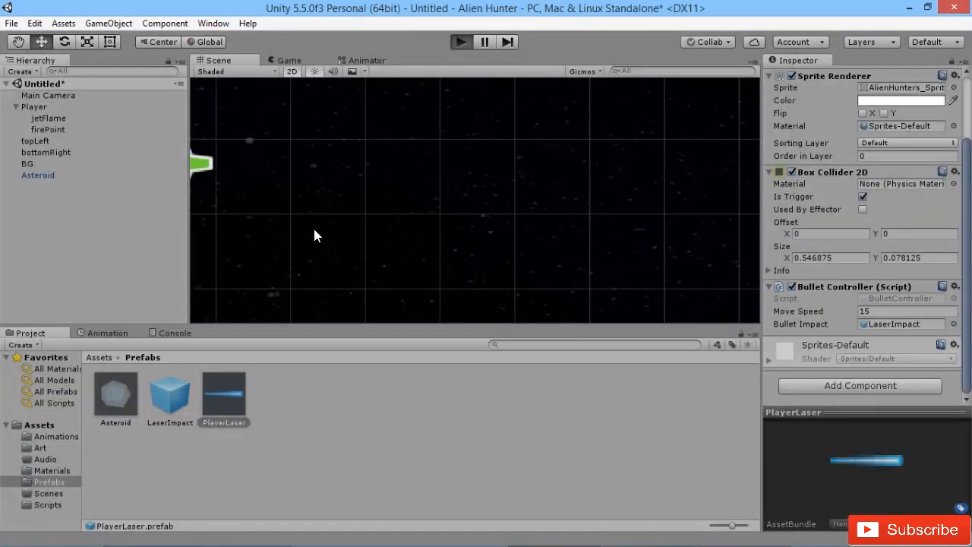
click(549, 267)
click(541, 272)
click(538, 273)
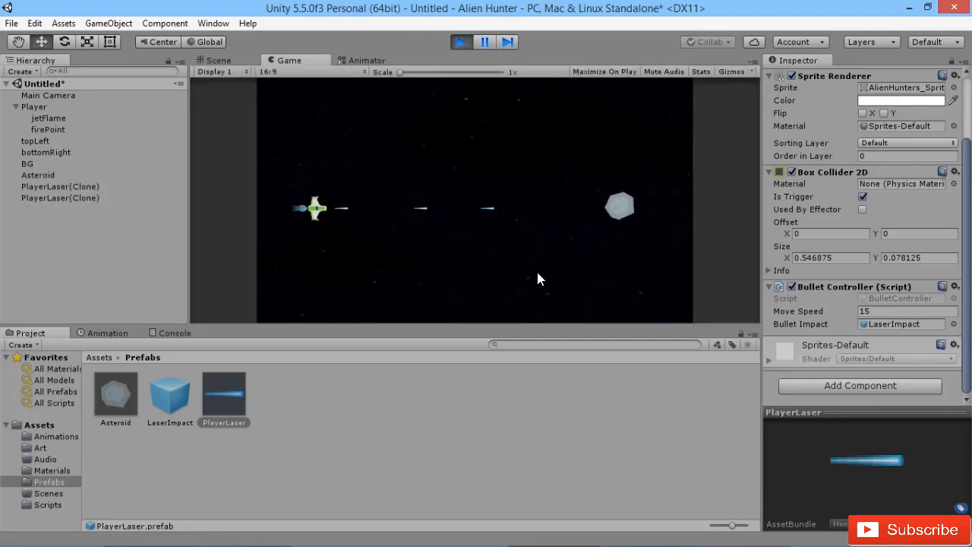
click(528, 273)
click(518, 274)
click(523, 276)
click(550, 281)
click(539, 277)
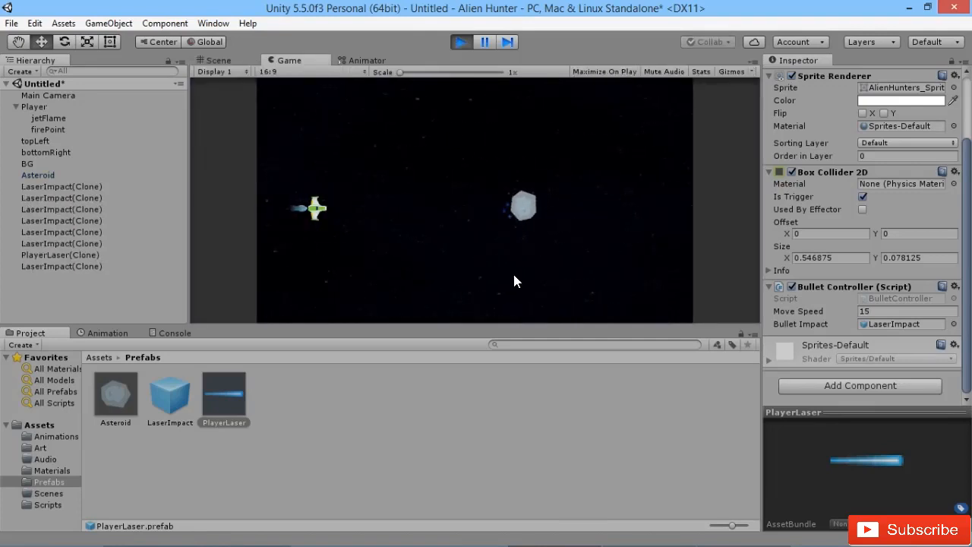
click(505, 252)
click(489, 267)
click(460, 287)
- Fly the ship around the passing asteroid and through the open space, firing a few more shots
key(w)
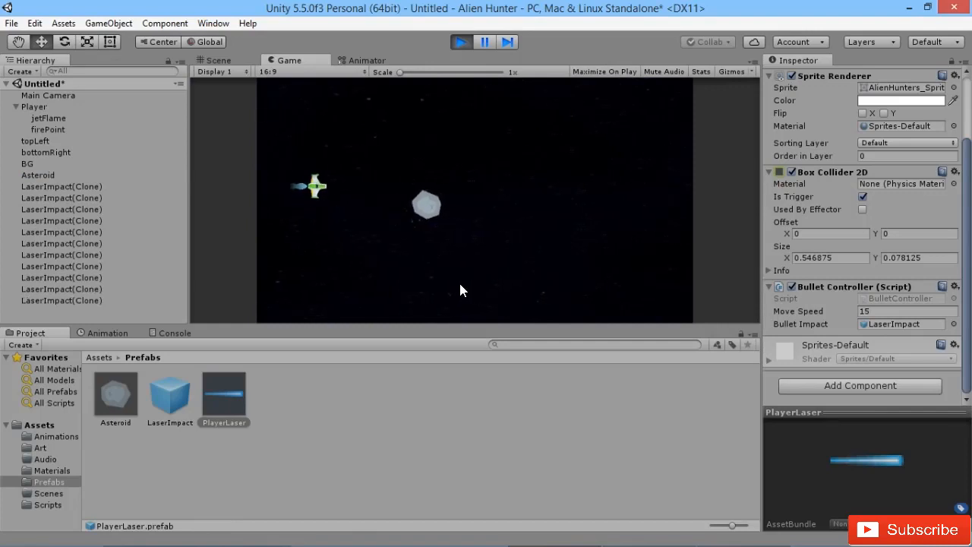
key(a)
key(s)
click(419, 281)
key(w)
key(d)
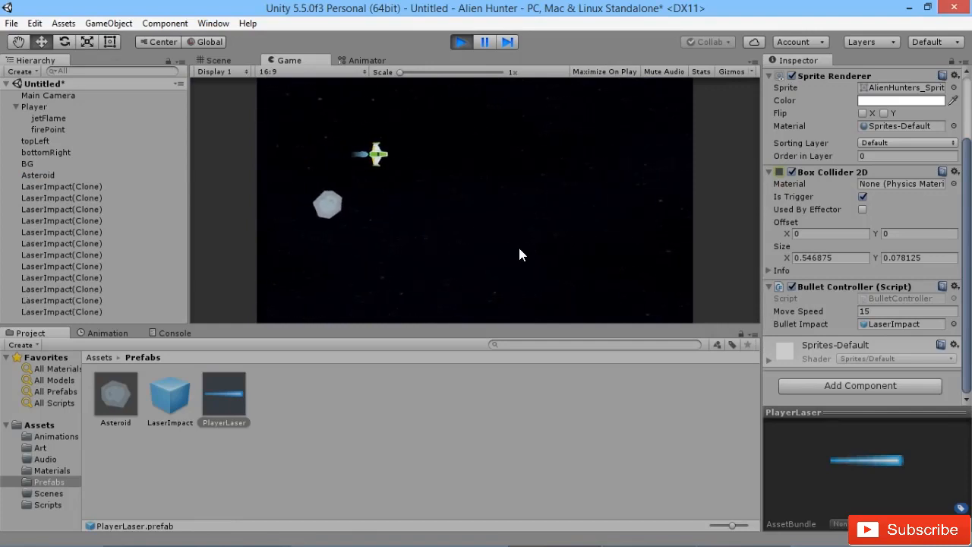
key(s)
key(a)
key(d)
key(w)
key(a)
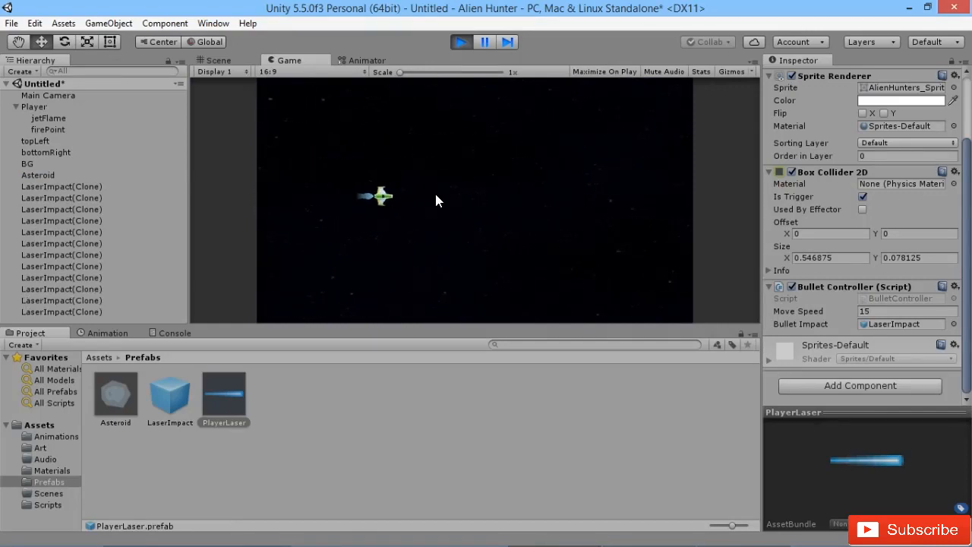
key(s)
key(d)
key(w)
click(472, 241)
key(a)
click(481, 242)
key(s)
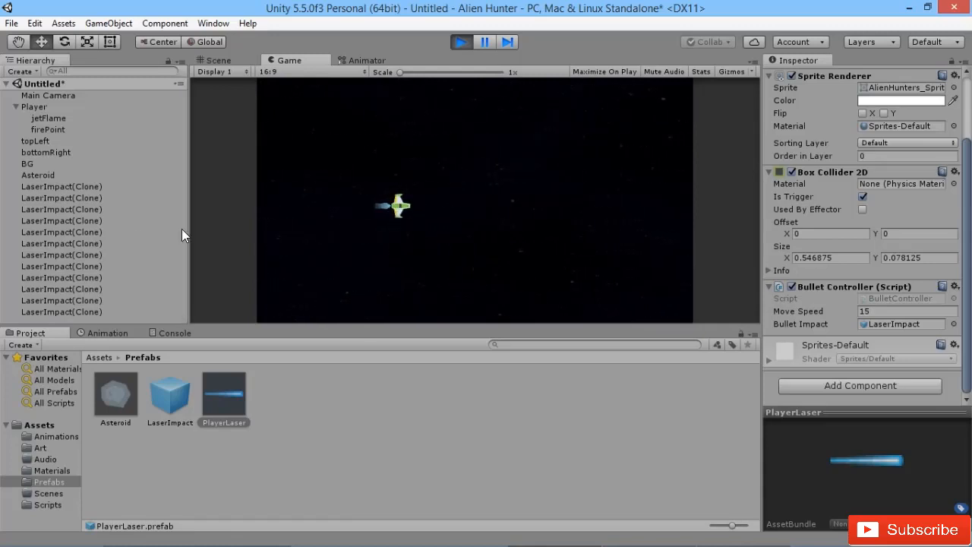
- Inspect several of the LaserImpact(Clone) objects left in the scene hierarchy, and stop the game
click(68, 187)
click(66, 244)
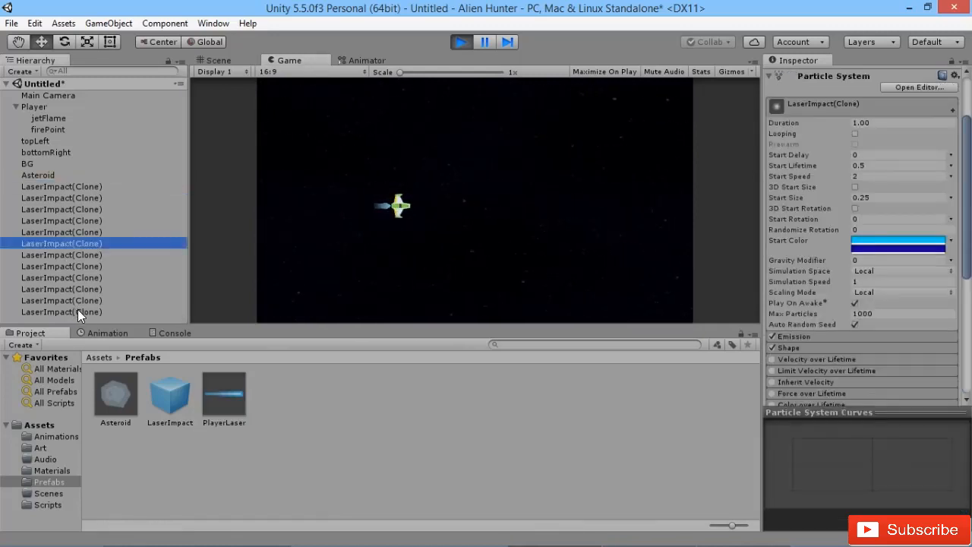
click(76, 289)
click(89, 311)
click(76, 209)
click(87, 254)
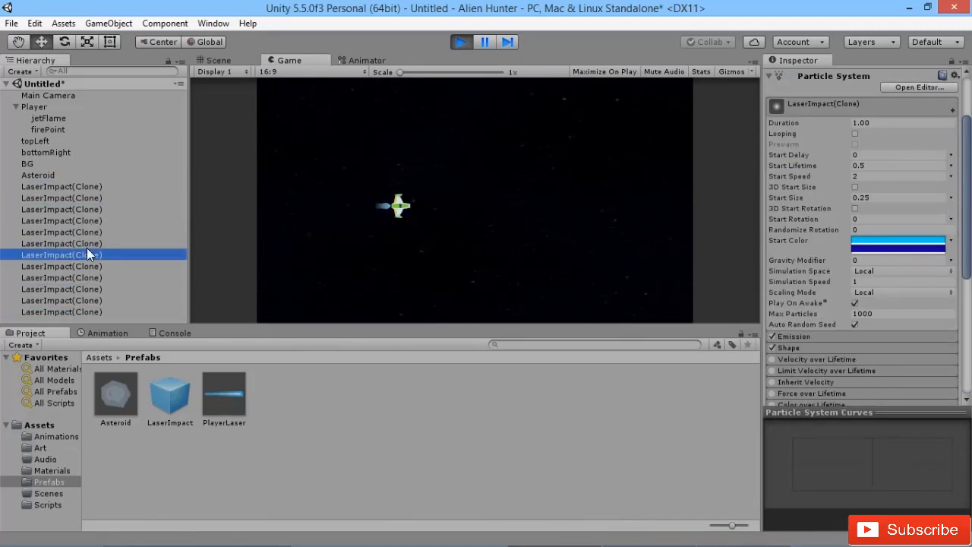
click(83, 209)
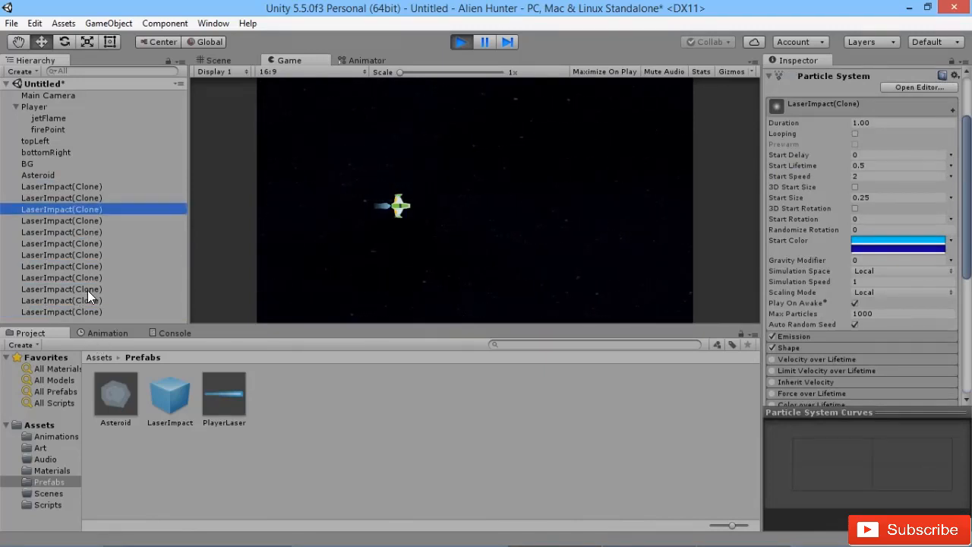
click(96, 187)
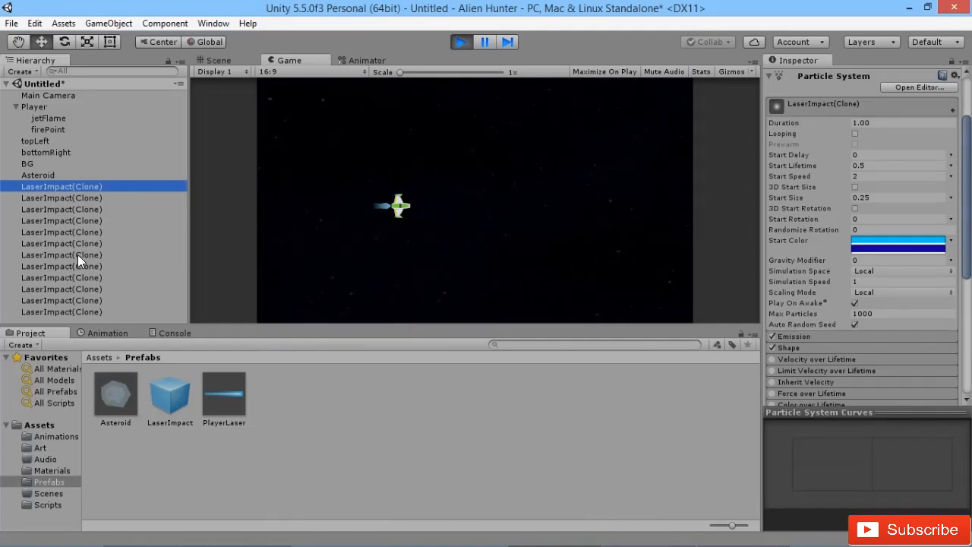
click(461, 41)
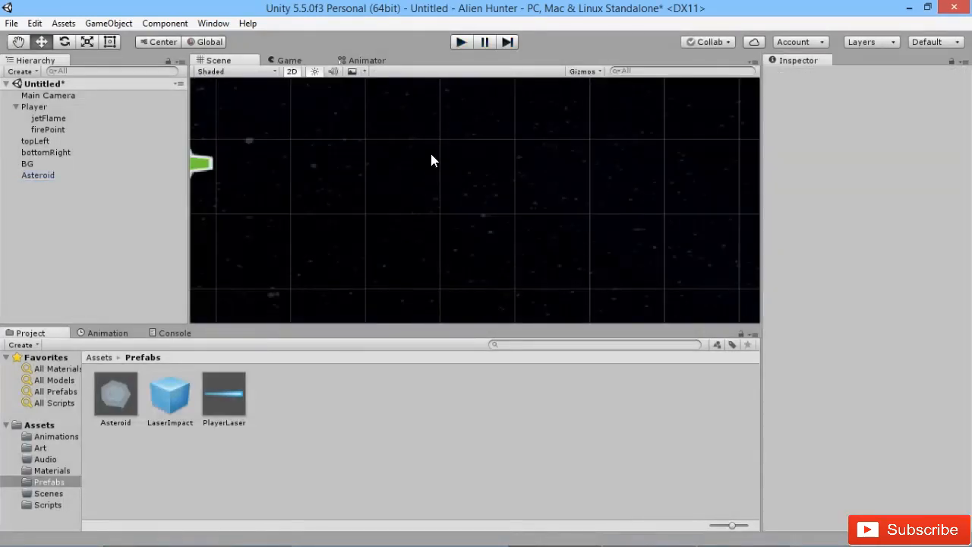